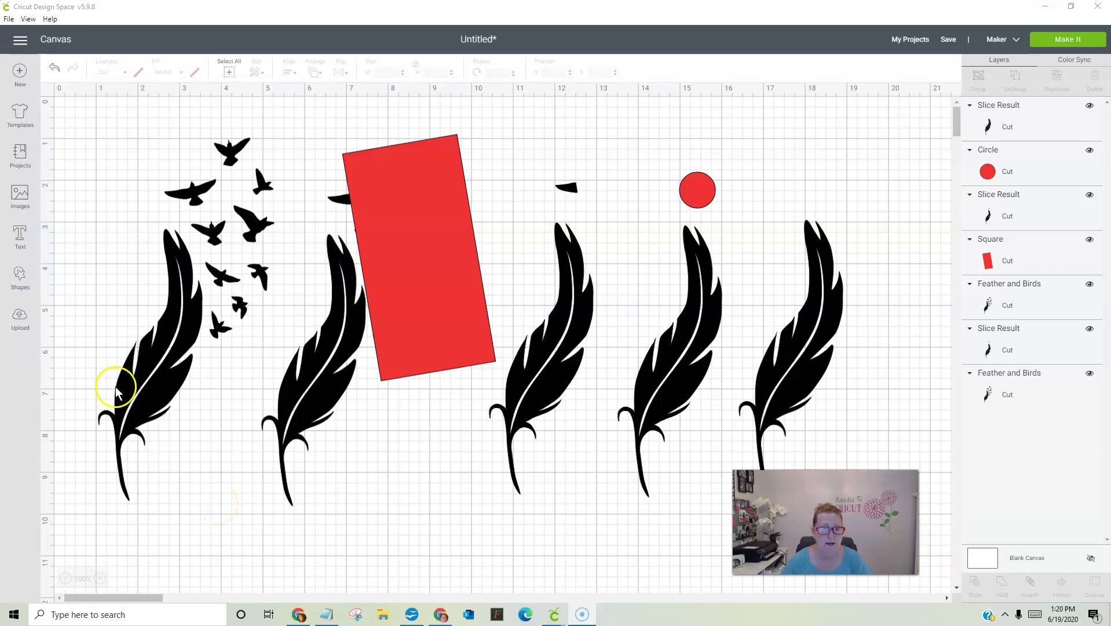
Nudge the red rectangle, red circle, and third and fifth feathers into slightly new positions
left_click(153, 367)
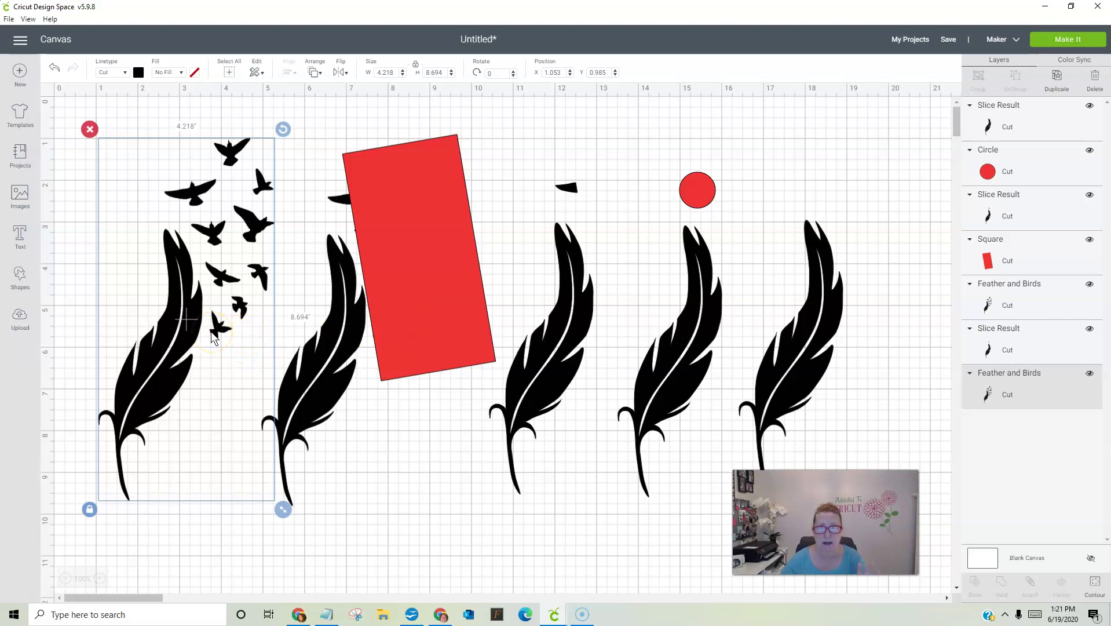
left_click(339, 549)
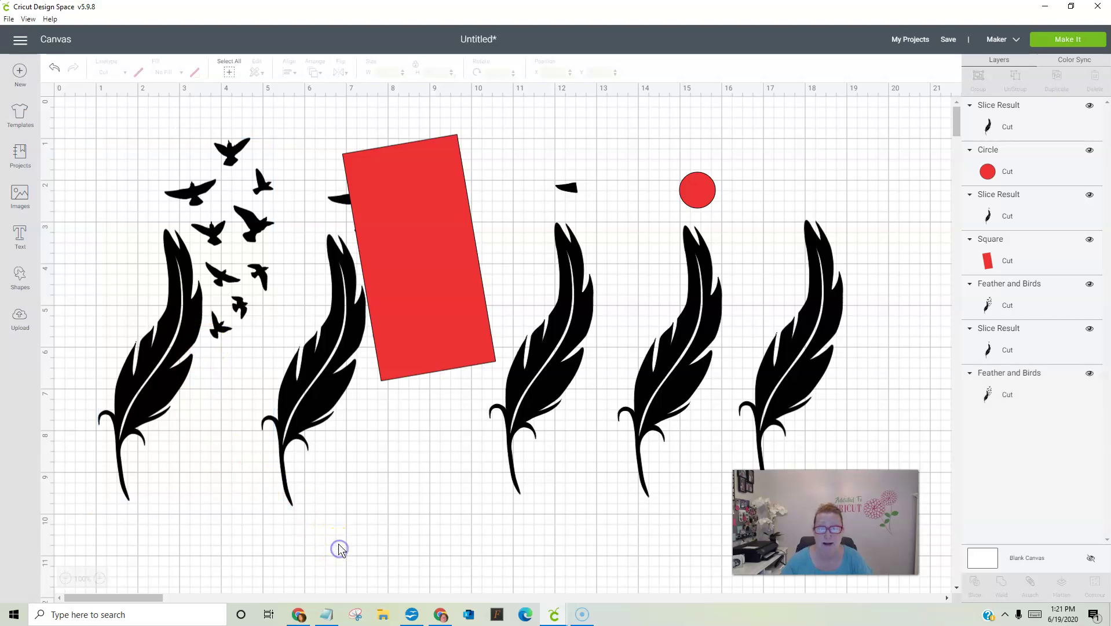
left_click_drag(420, 291, 432, 271)
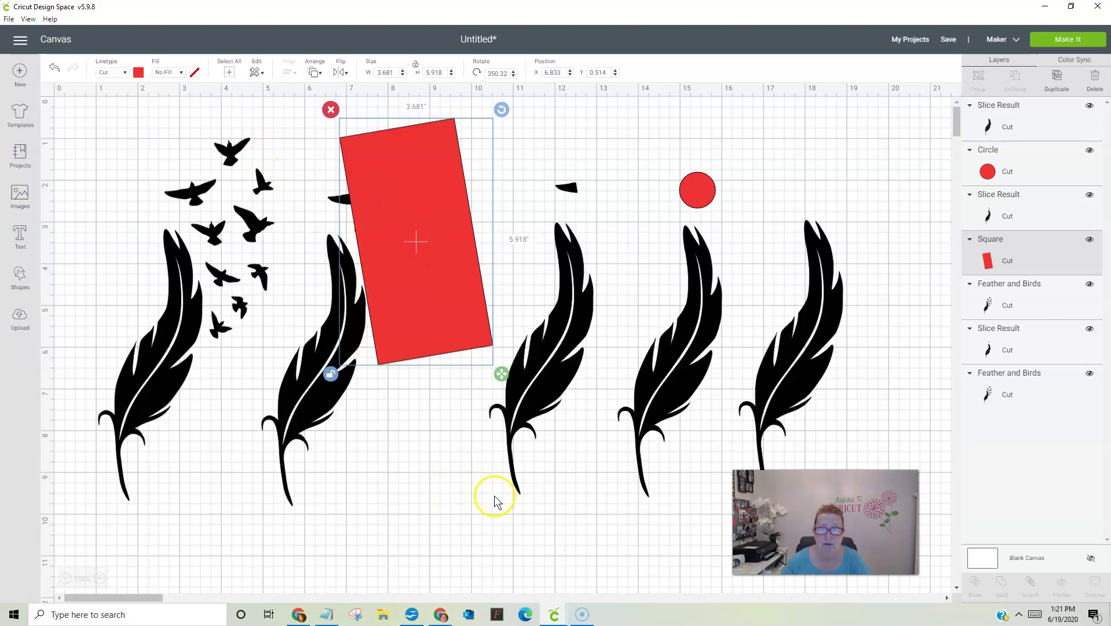
left_click_drag(540, 374, 554, 364)
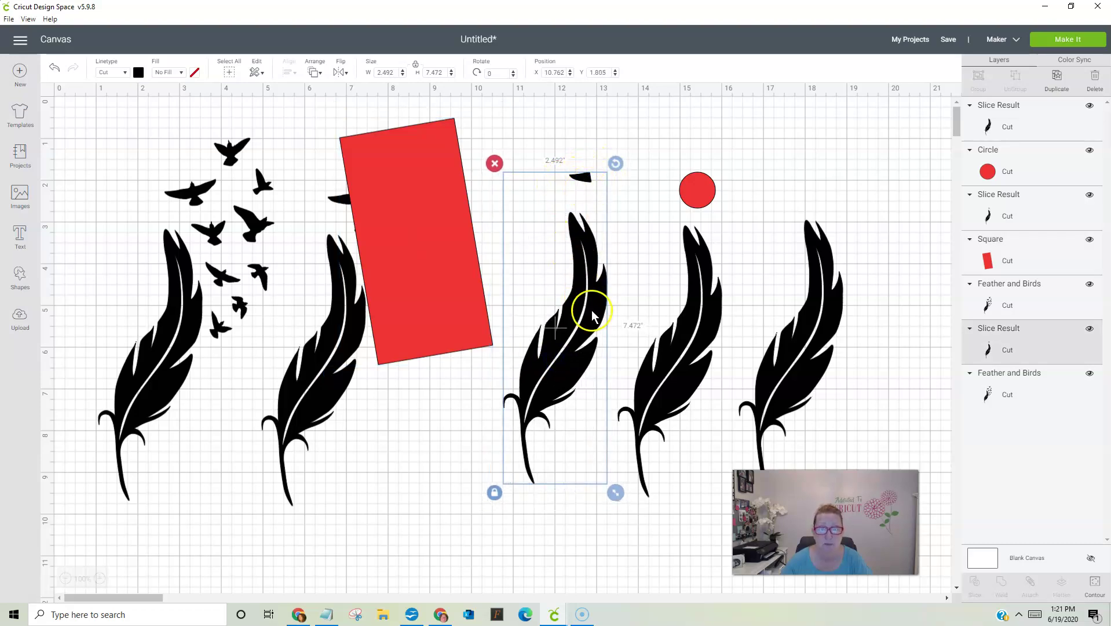
left_click_drag(588, 310, 586, 310)
mouse_move(694, 201)
left_mouse_down()
mouse_move(738, 201)
mouse_move(691, 203)
left_mouse_up()
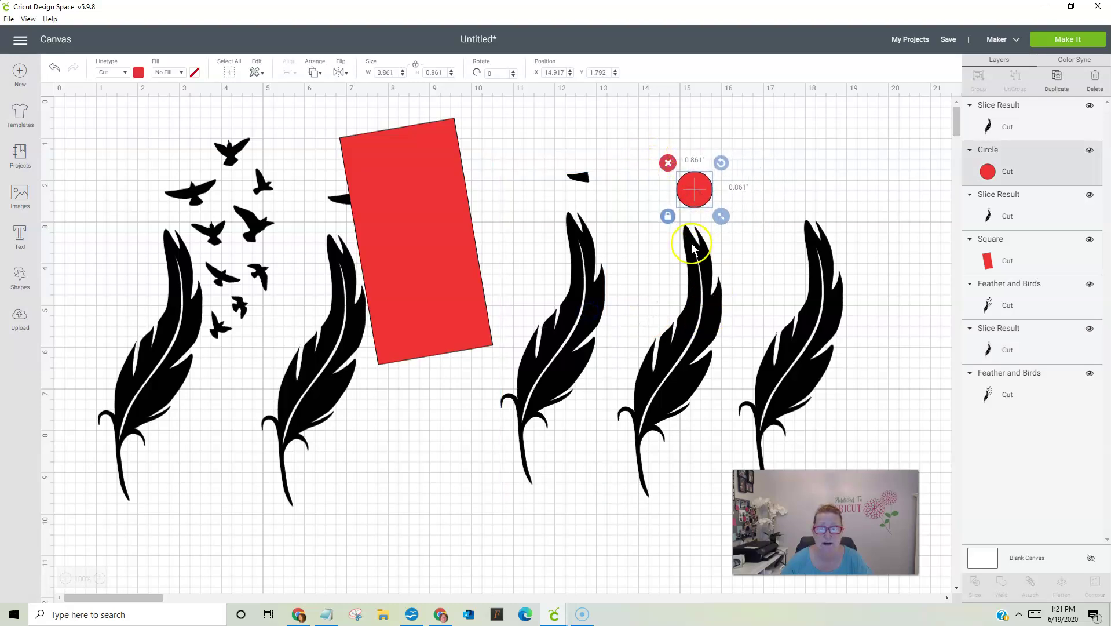
left_click_drag(646, 142, 737, 339)
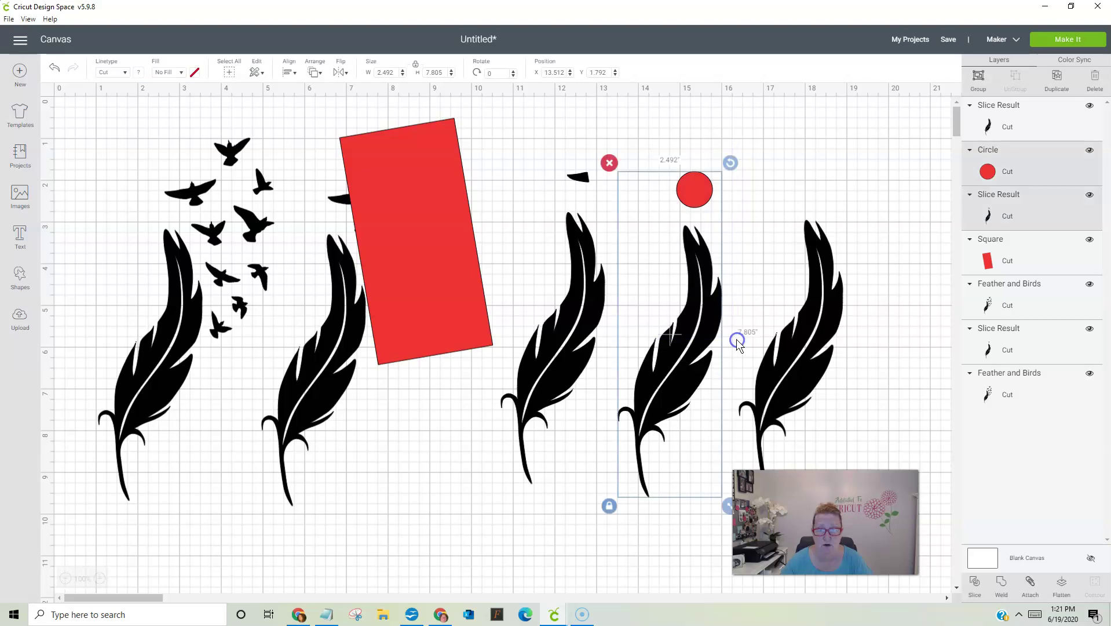
mouse_move(794, 365)
left_mouse_down()
mouse_move(819, 341)
mouse_move(805, 362)
left_mouse_up()
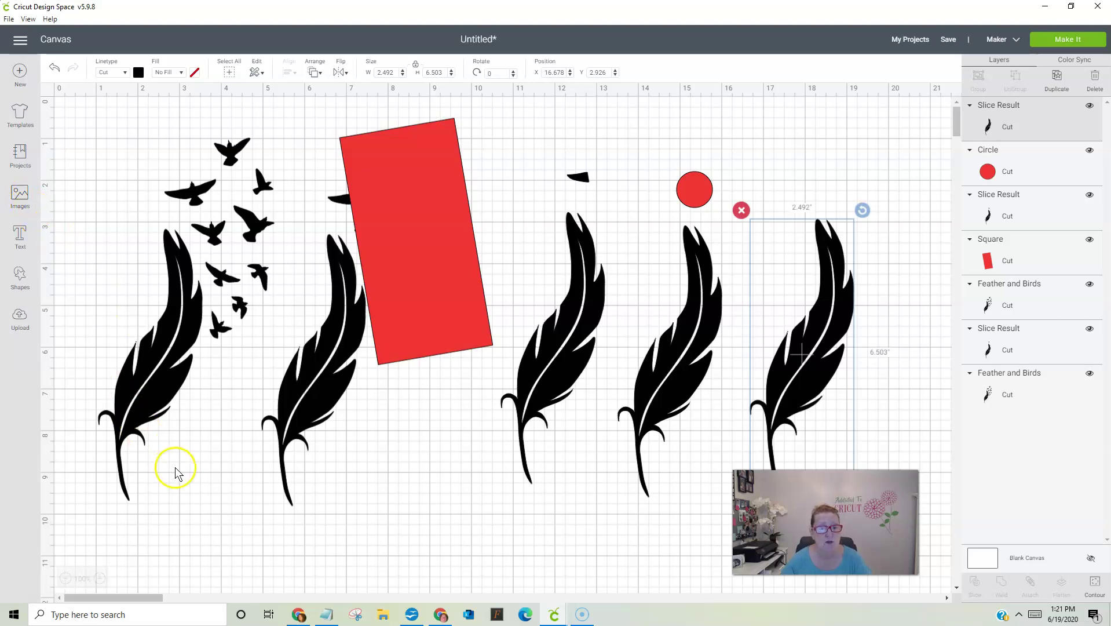
left_click(157, 380)
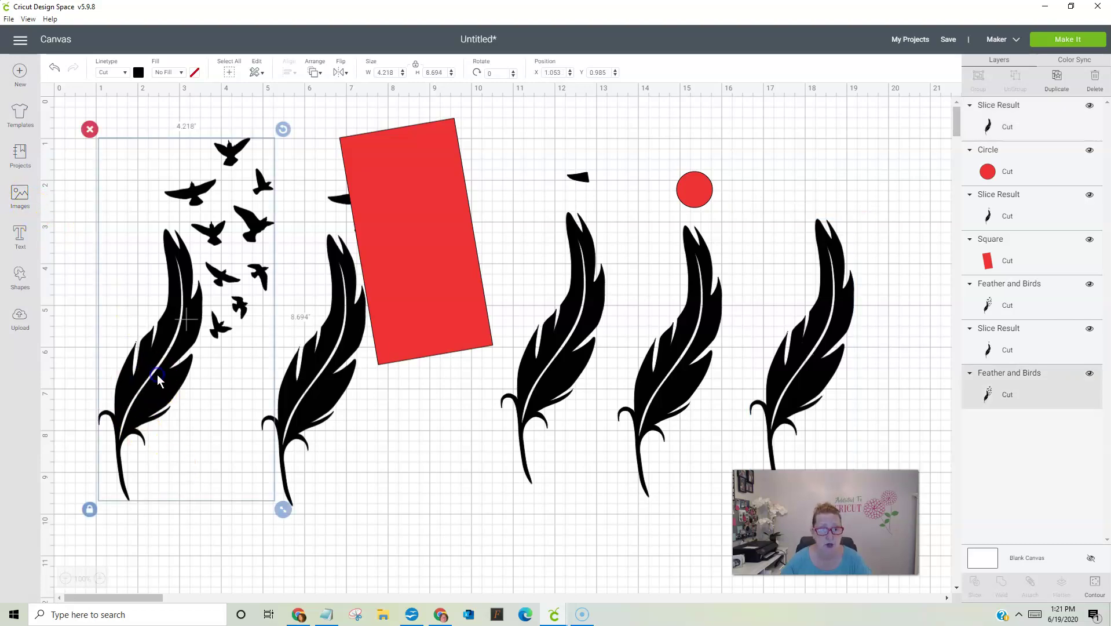
Use Contour to hide five birds, including the top and large dark ones, from the feather group
left_click(1095, 584)
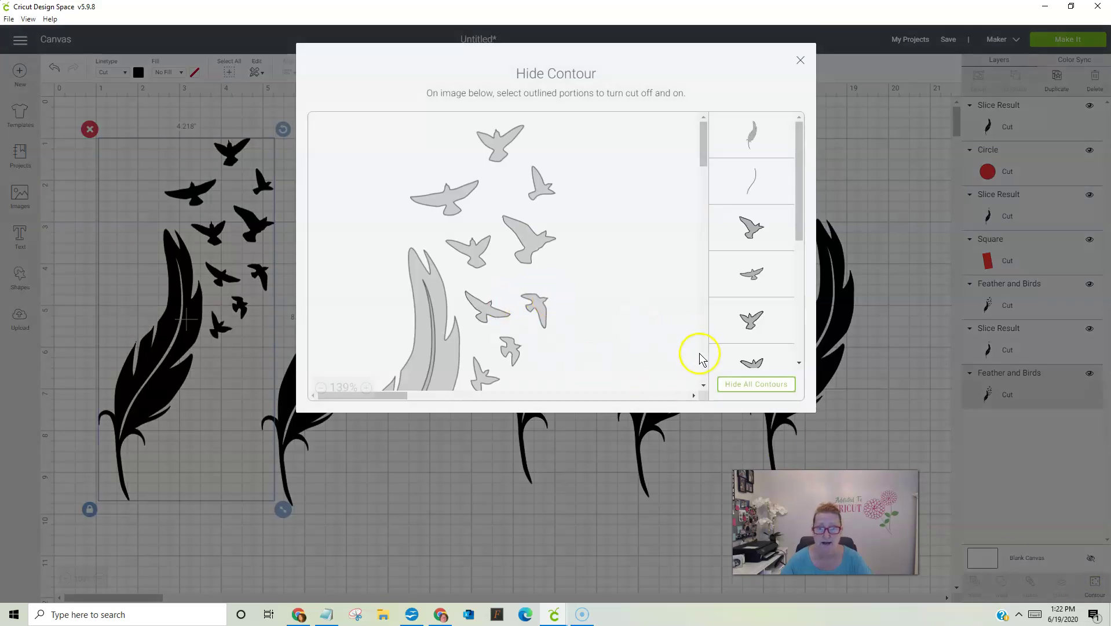
left_click(752, 387)
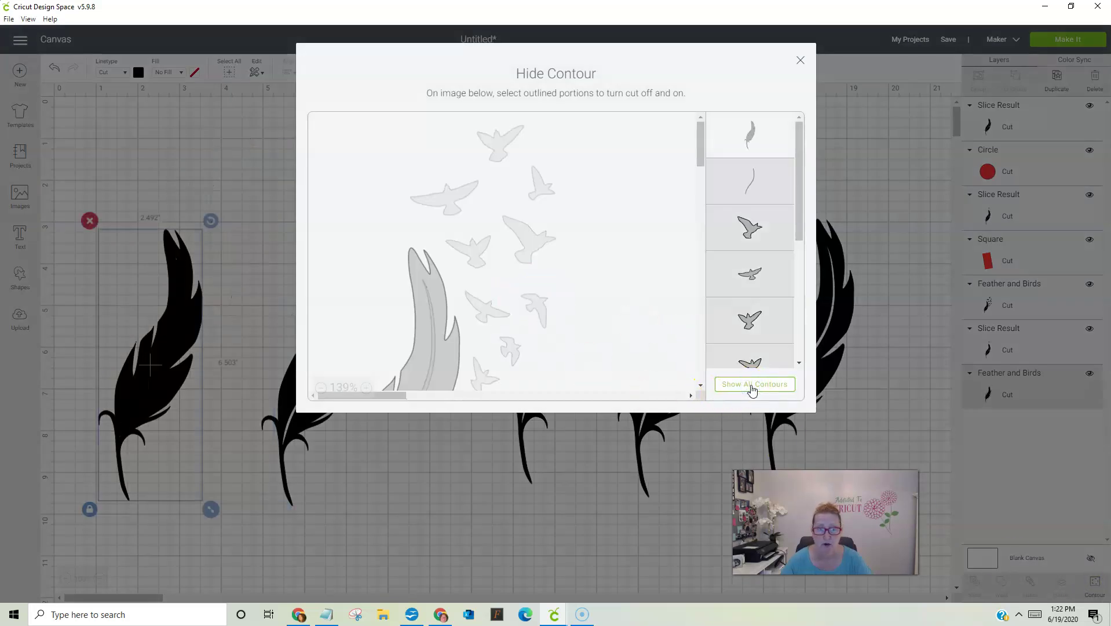
left_click(752, 387)
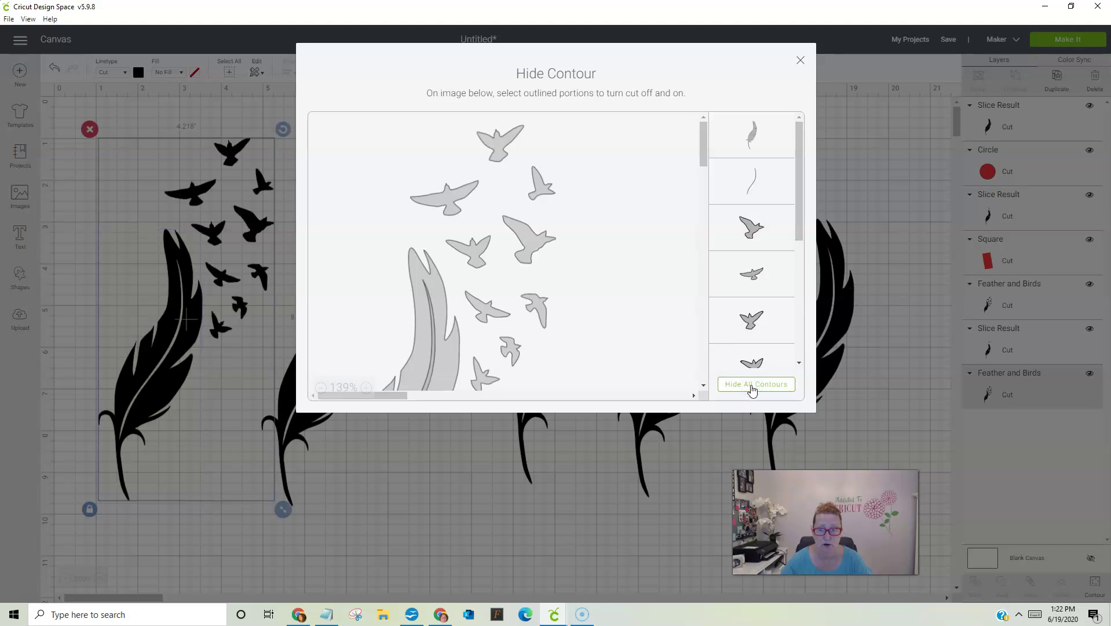
left_click(752, 384)
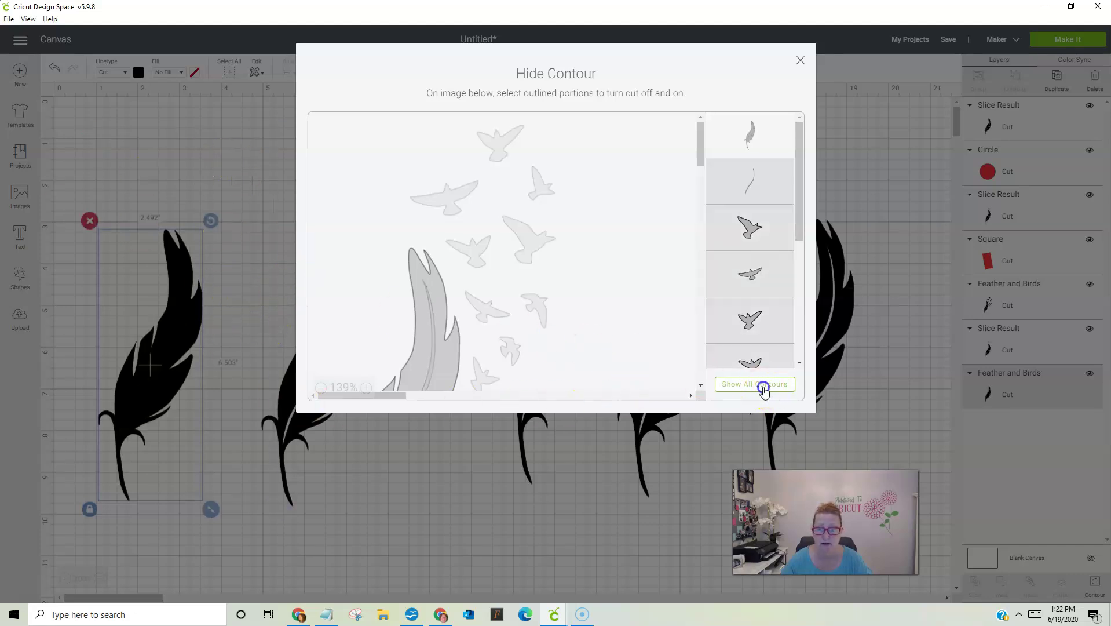
left_click(760, 384)
left_click(538, 312)
left_click(477, 246)
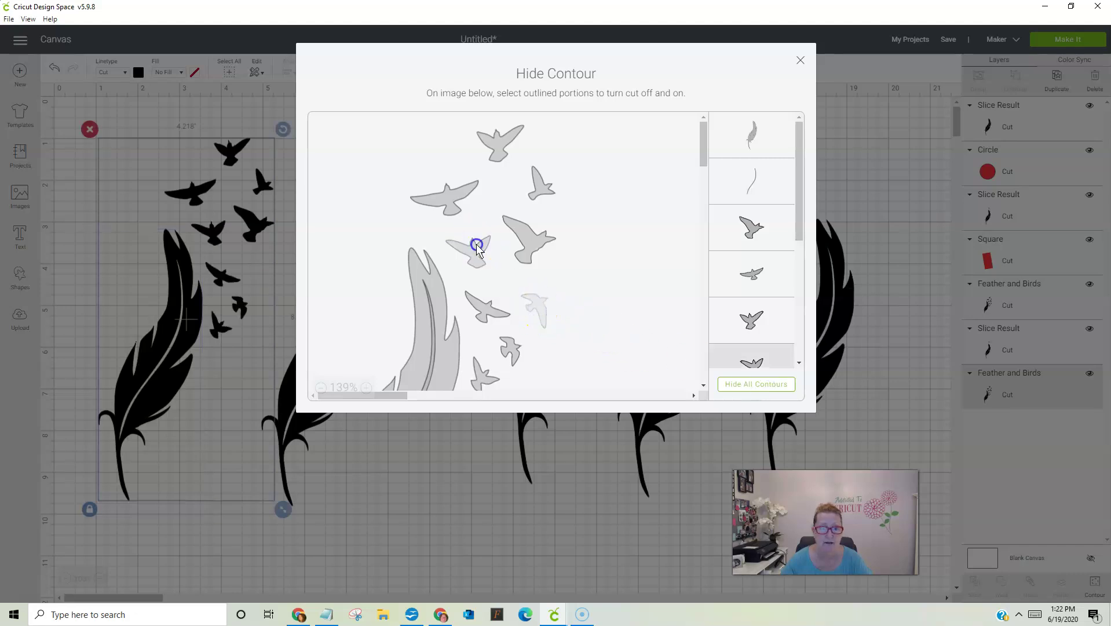
left_click(502, 144)
left_click(539, 183)
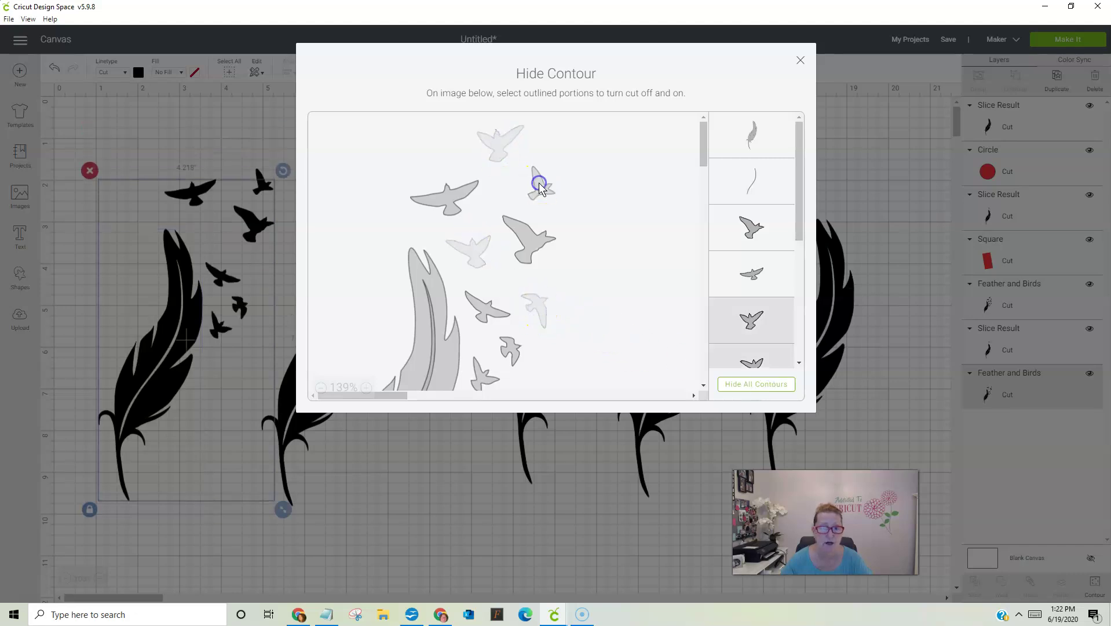
left_click(529, 237)
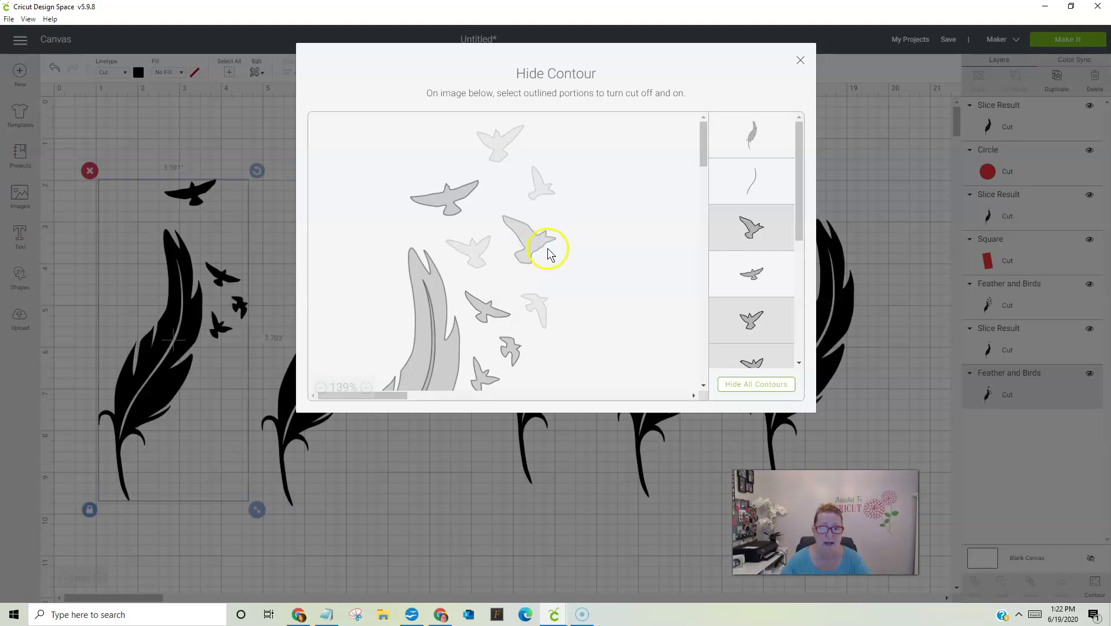
left_click(802, 59)
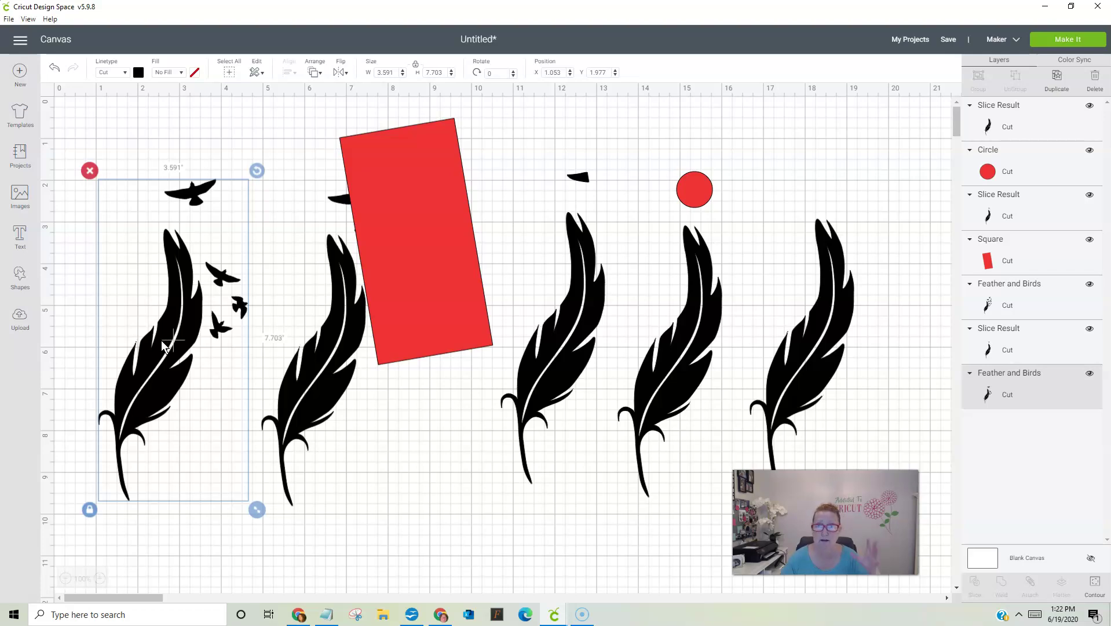
Bring the second Design Space window full screen and cancel its fox Select & erase step
left_click(158, 347)
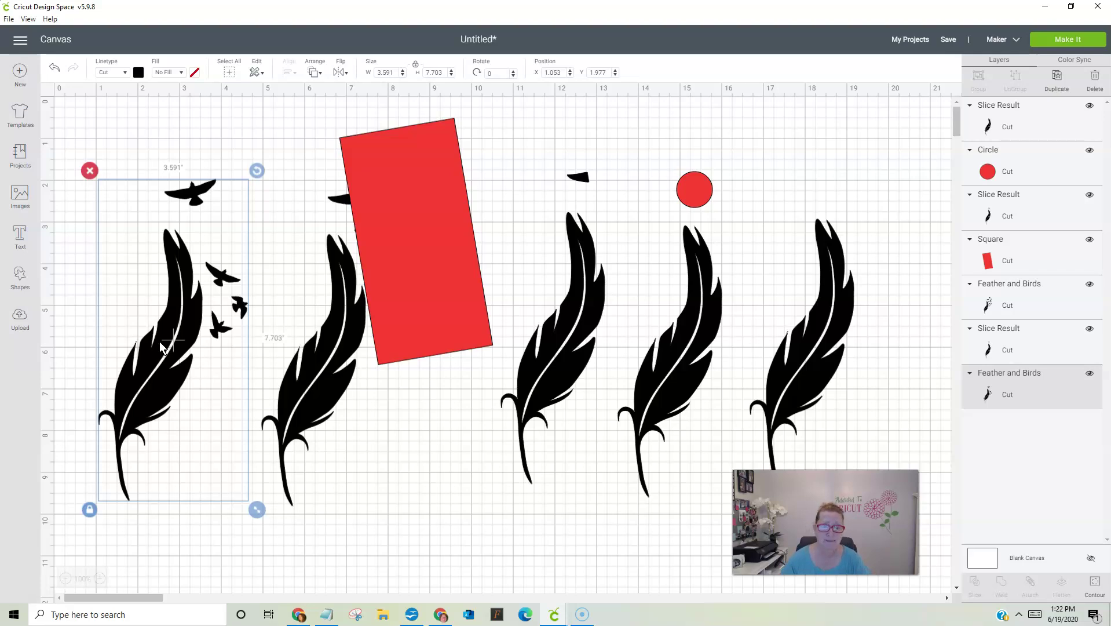
left_click(555, 619)
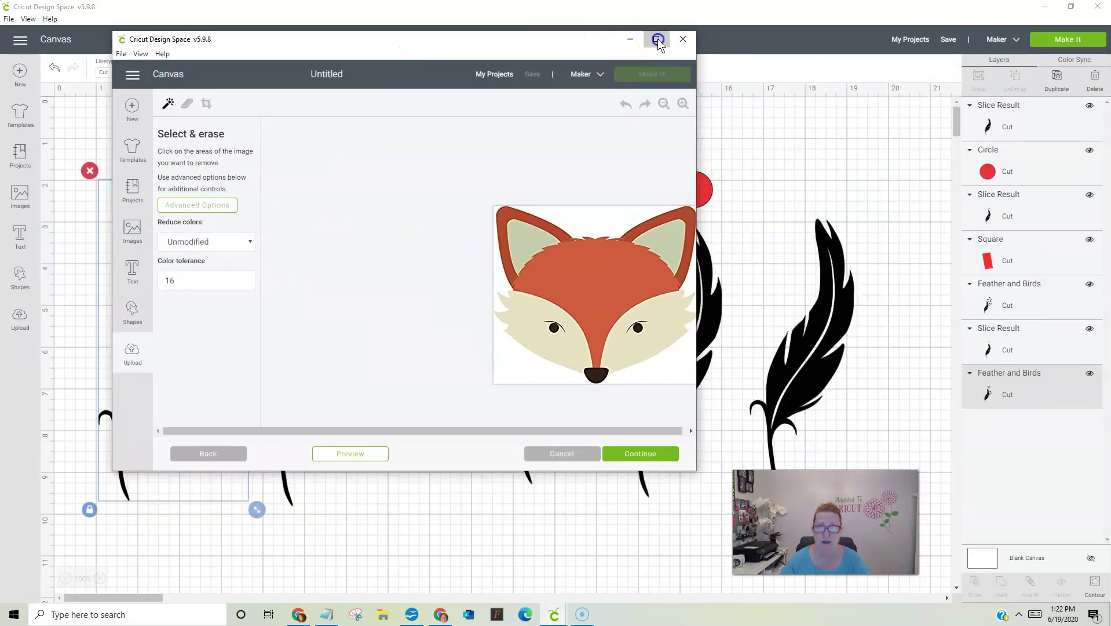
left_click(657, 39)
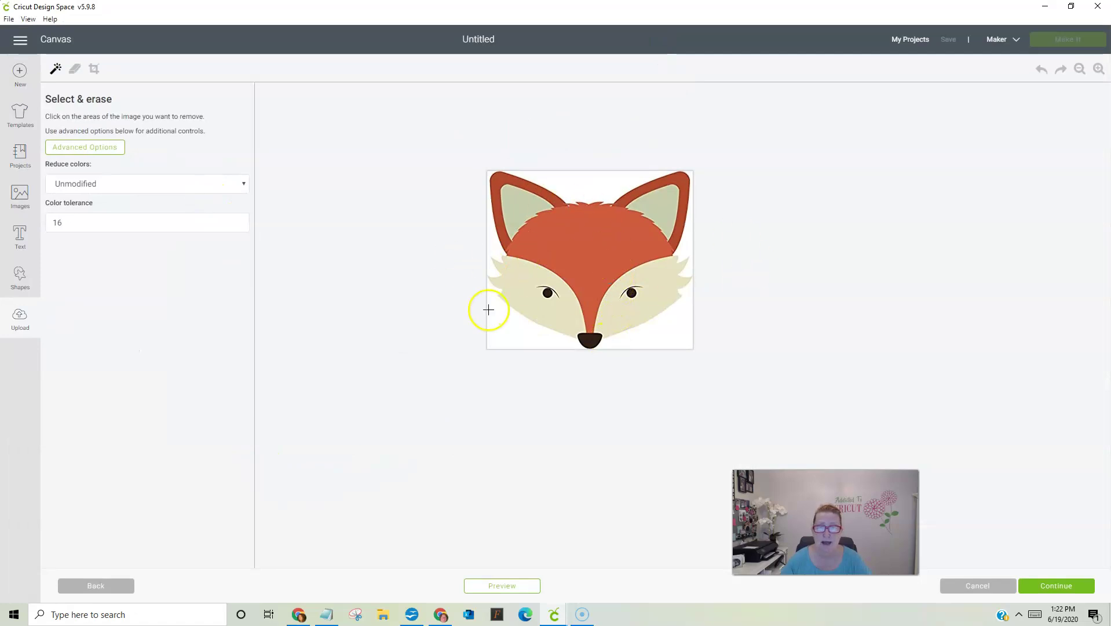
left_click(978, 586)
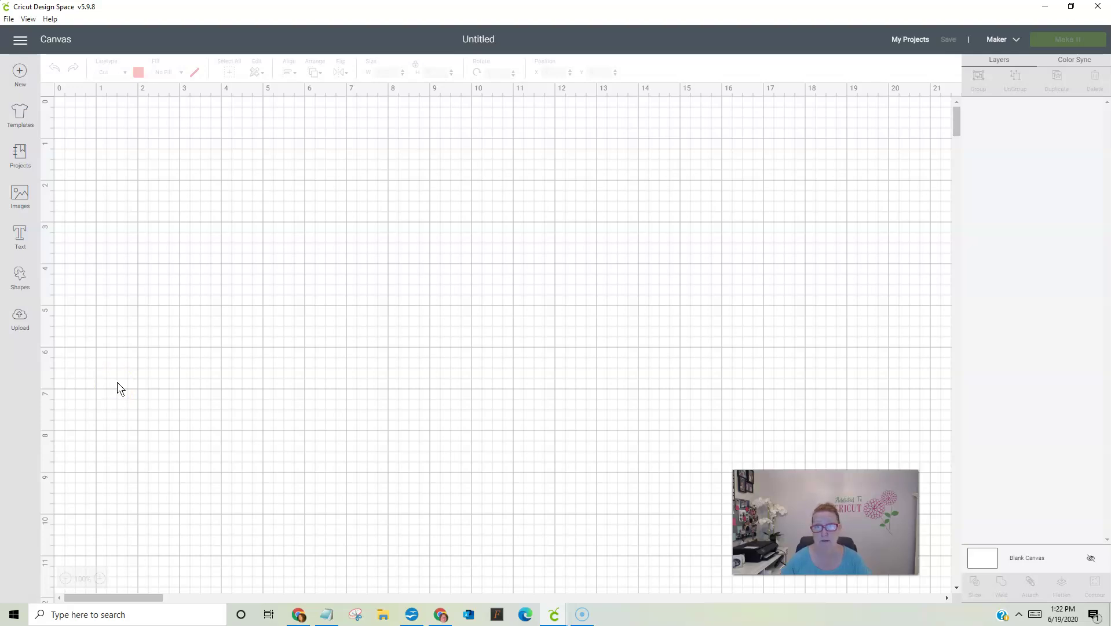
Upload the fox 2 image as a Complex image and continue to Select & erase
left_click(21, 328)
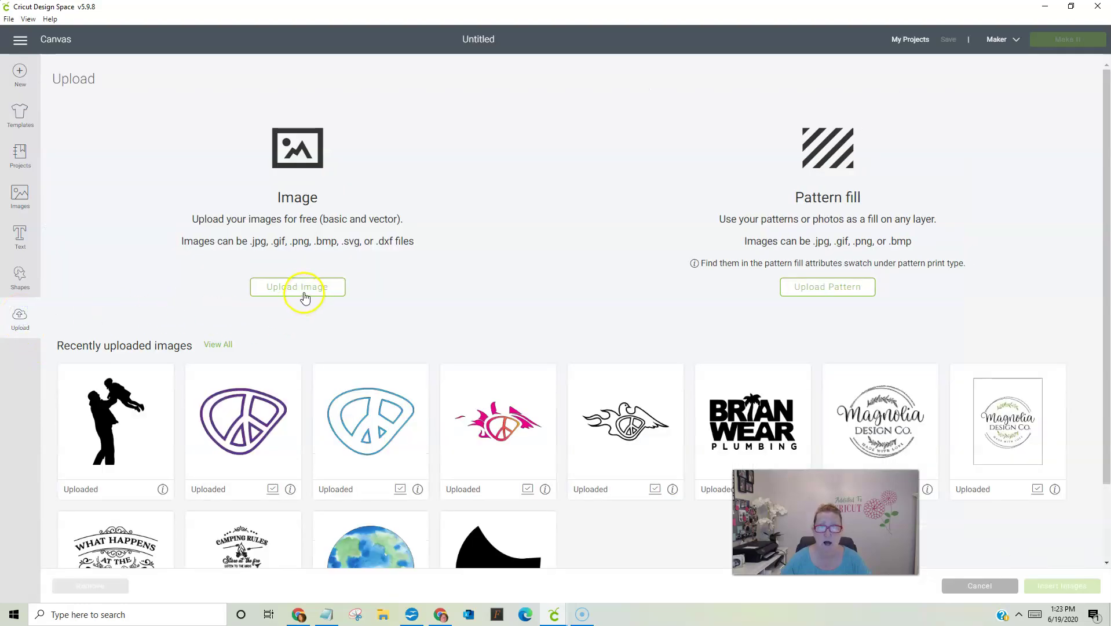
left_click(302, 291)
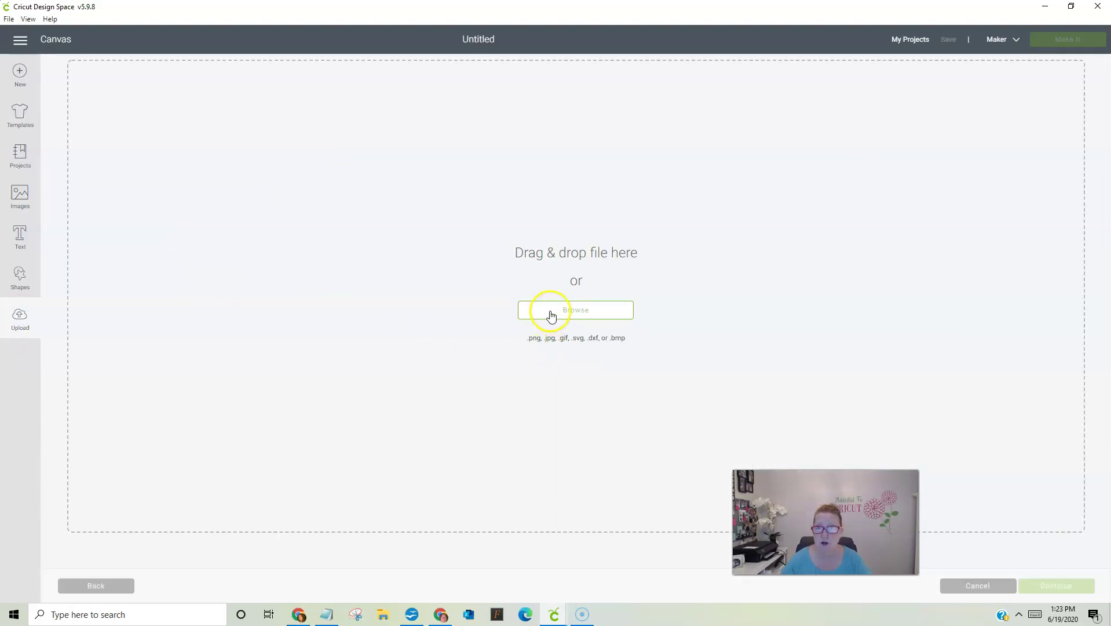
left_click(548, 309)
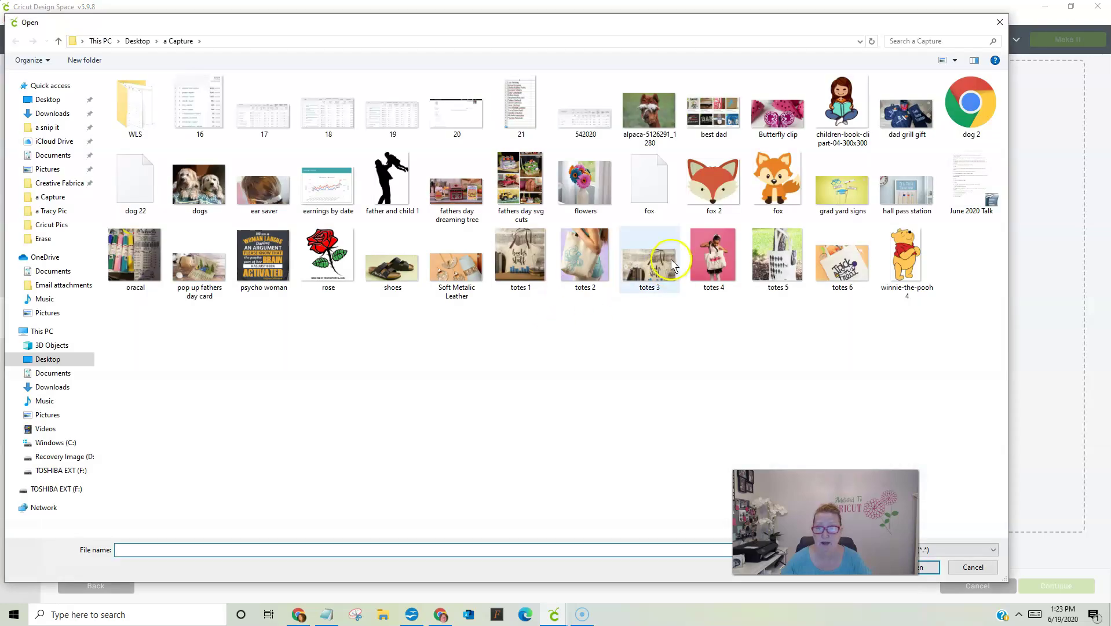
left_click(699, 197)
double_click(699, 200)
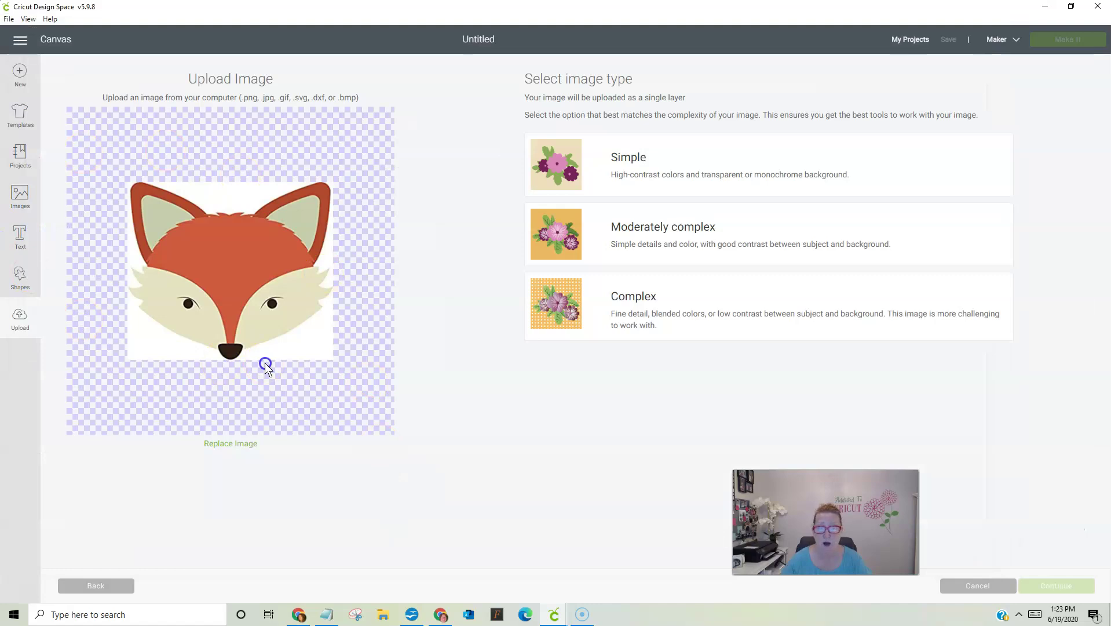
left_click(560, 314)
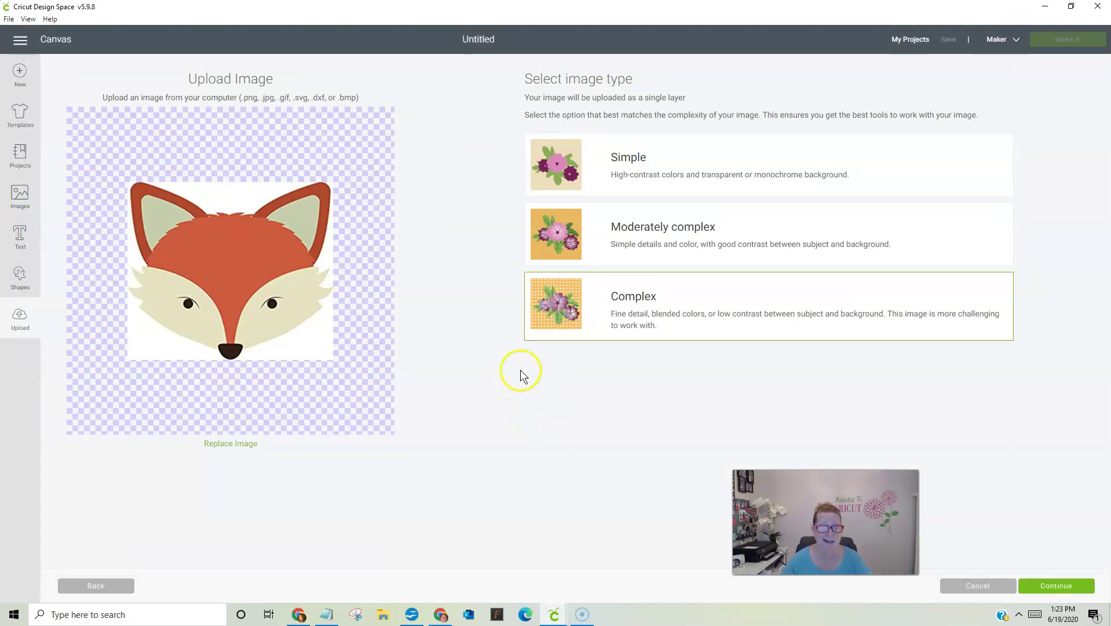
left_click(1055, 586)
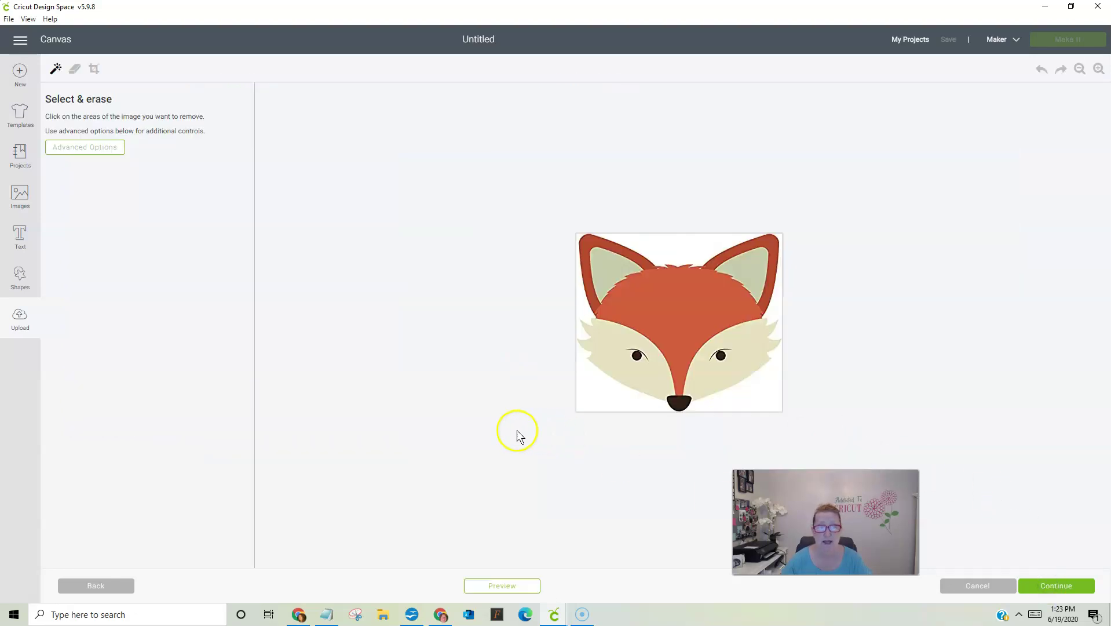
Zoom in twice and erase the white background between the ears, on both sides, and at the bottom
left_click(1098, 69)
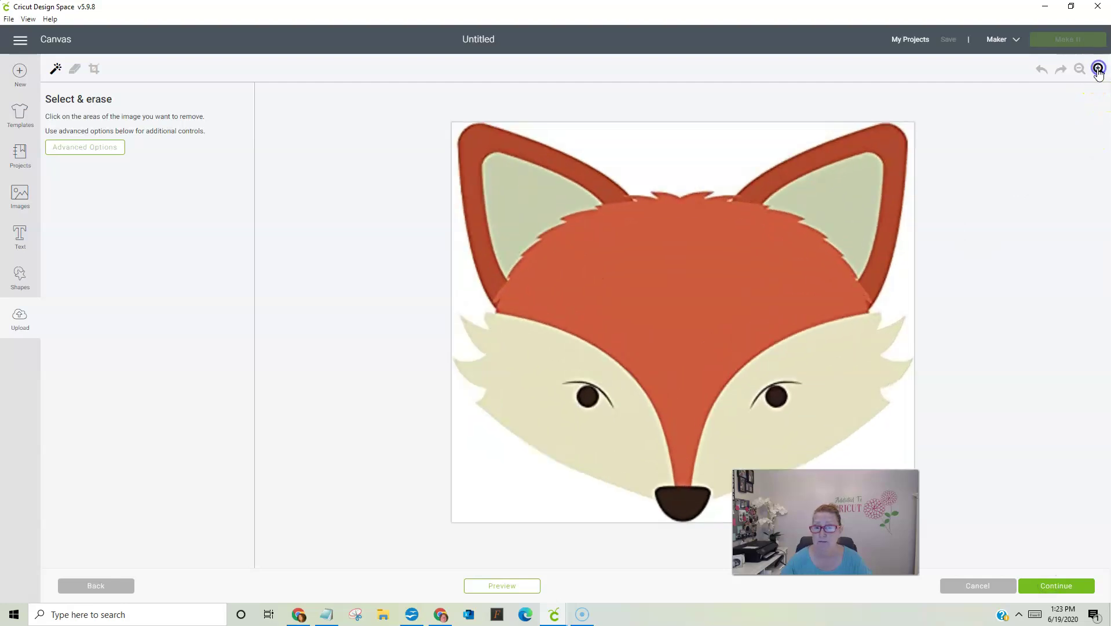
left_click(1098, 69)
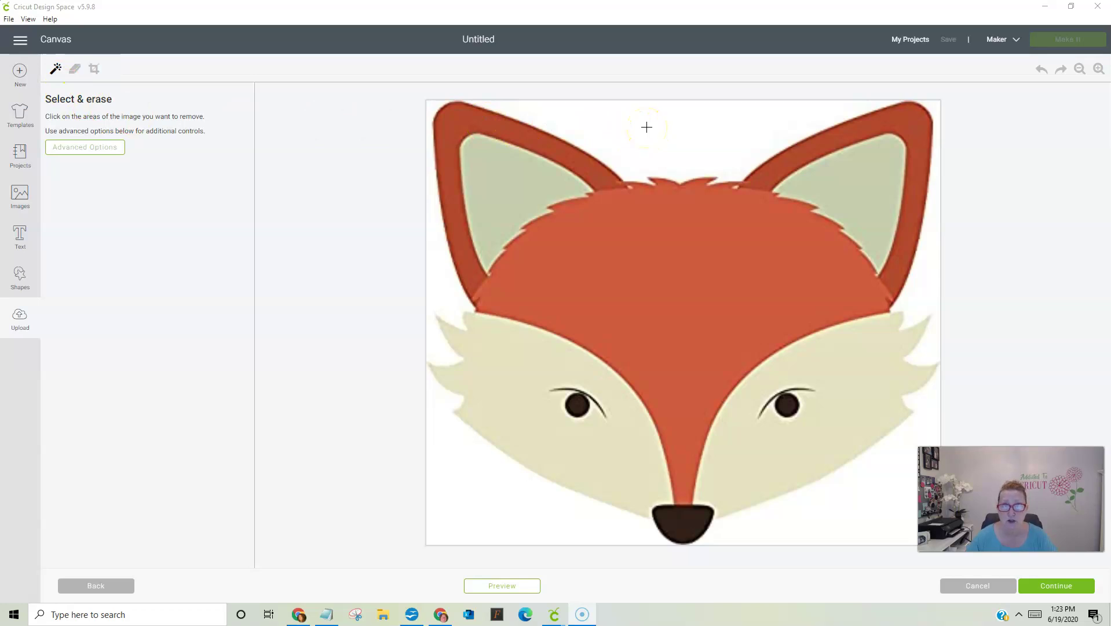
left_click(647, 126)
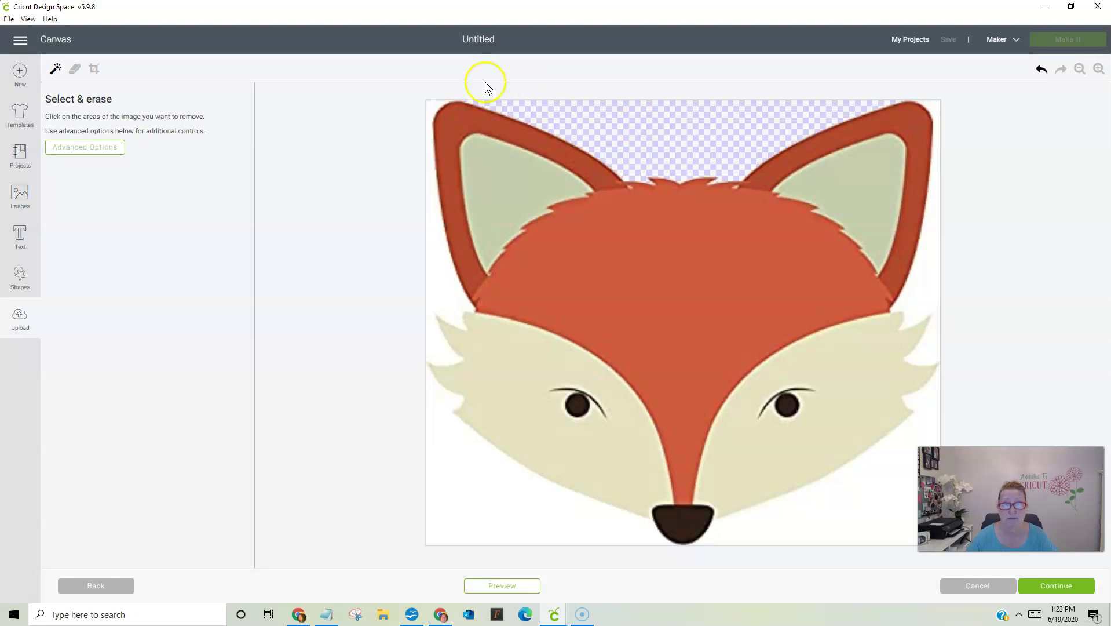
left_click(431, 106)
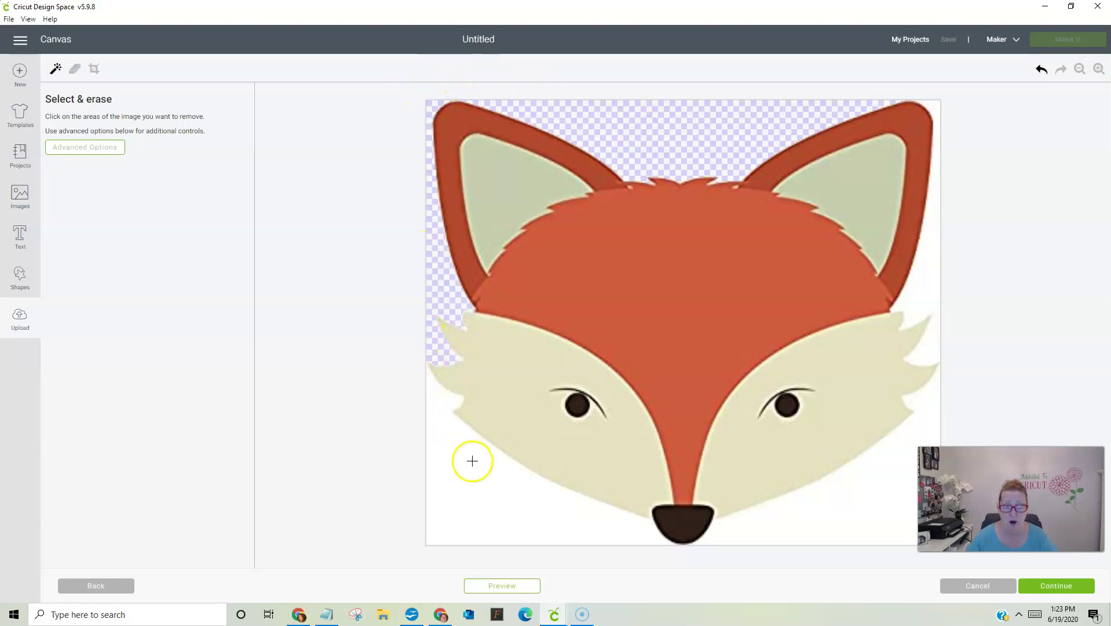
left_click(473, 460)
left_click(810, 513)
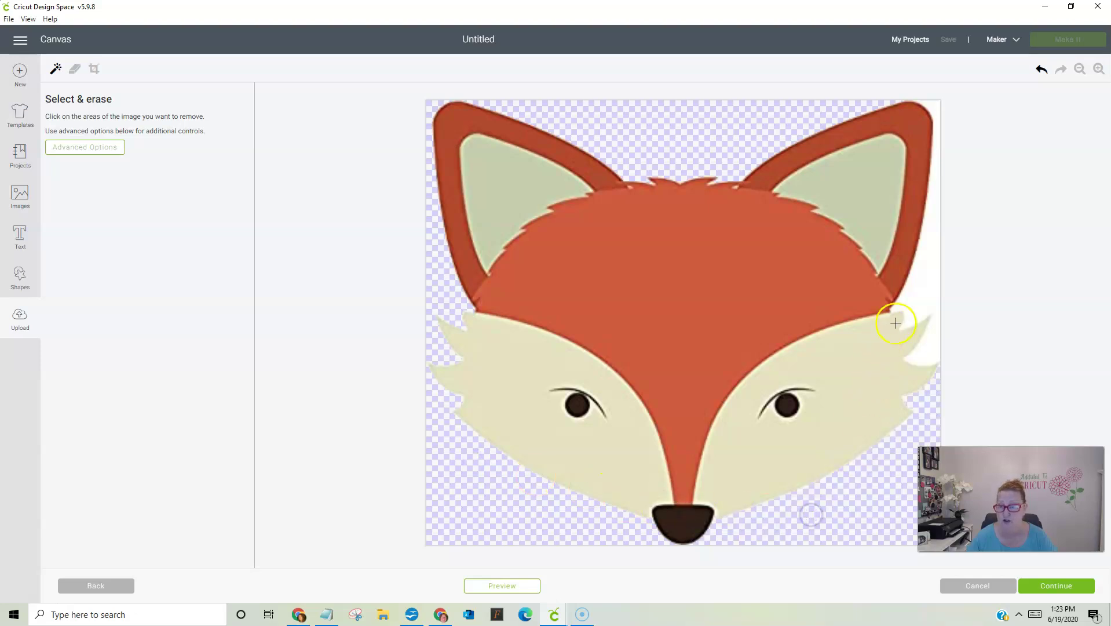
left_click(918, 300)
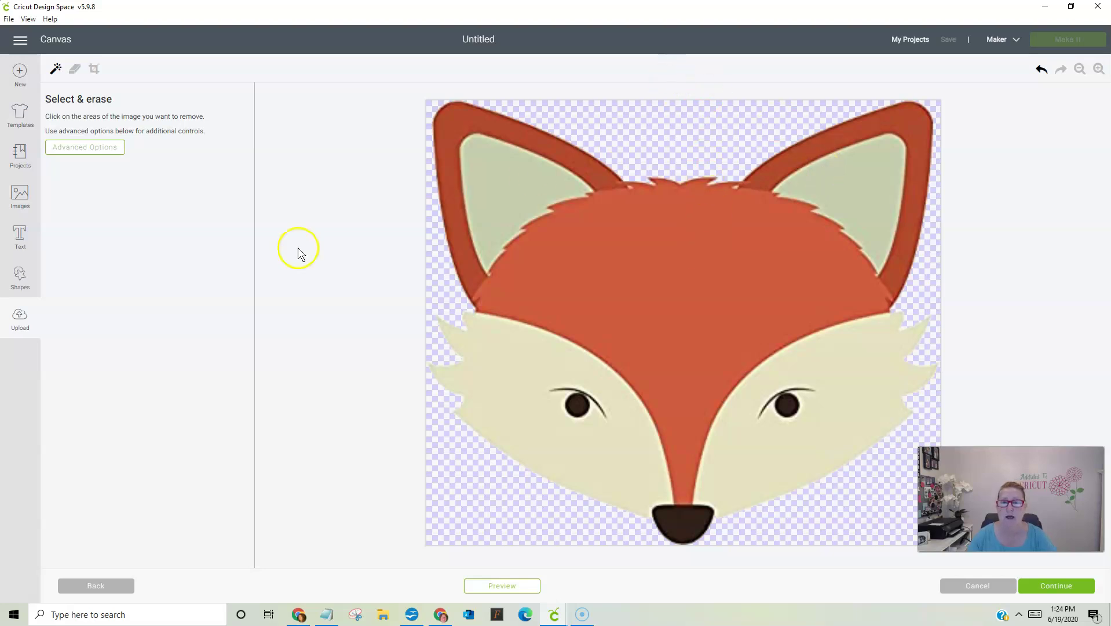
Erase both pale inner ears, then undo twice to restore them
left_click(511, 196)
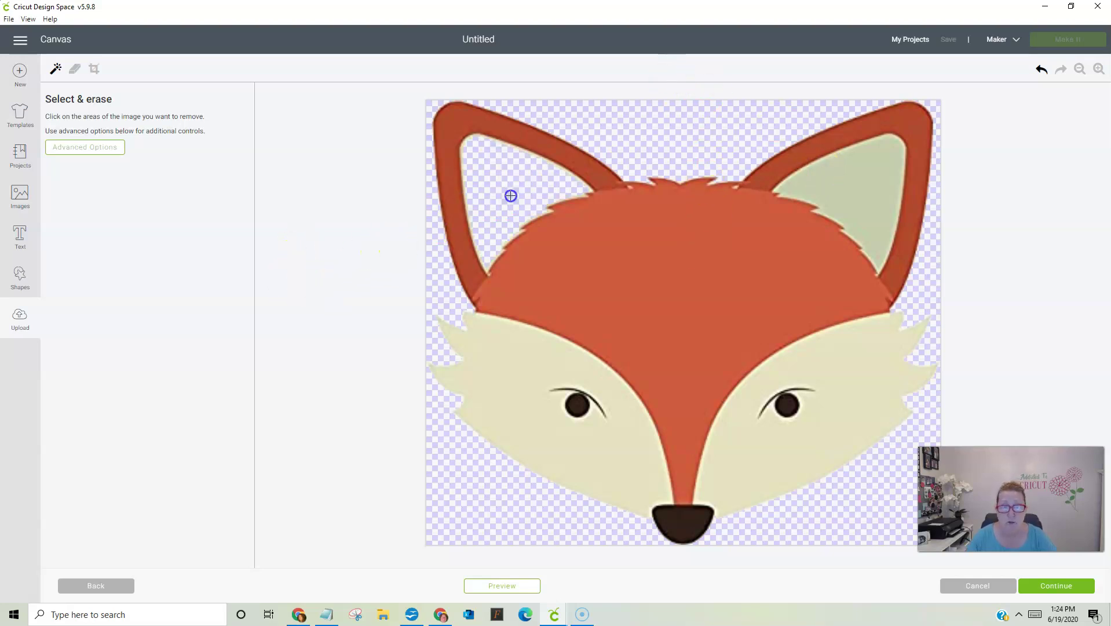
left_click(852, 181)
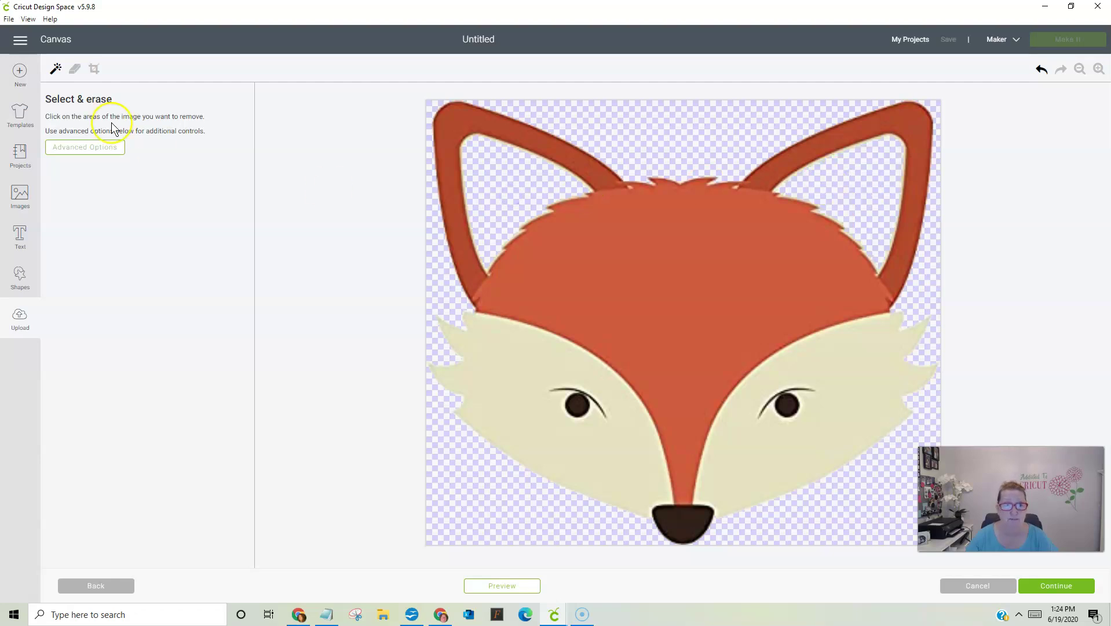
left_click(1042, 70)
left_click(1041, 70)
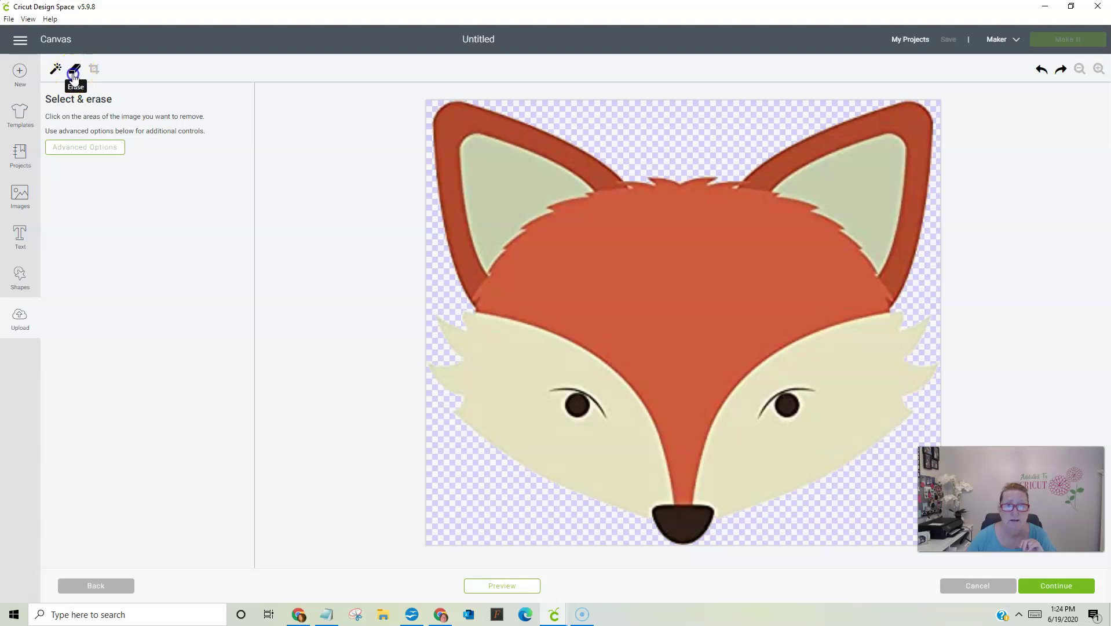
Enlarge the freehand eraser and undo a trial erasure across the fox's forehead
left_click(73, 74)
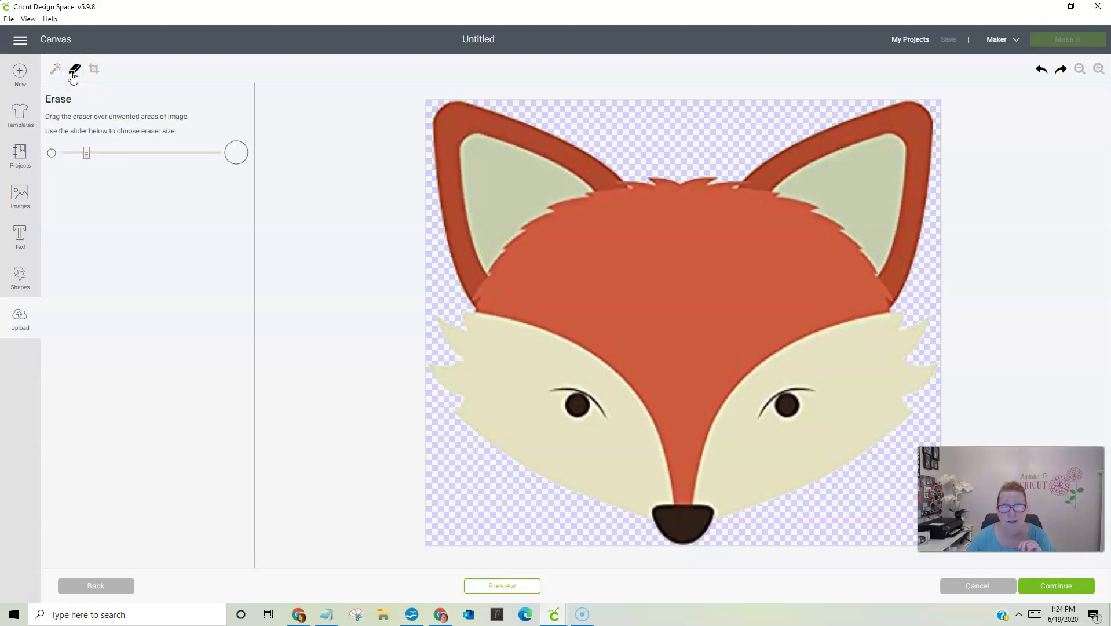
mouse_move(88, 155)
left_mouse_down()
mouse_move(212, 159)
mouse_move(130, 155)
left_mouse_up()
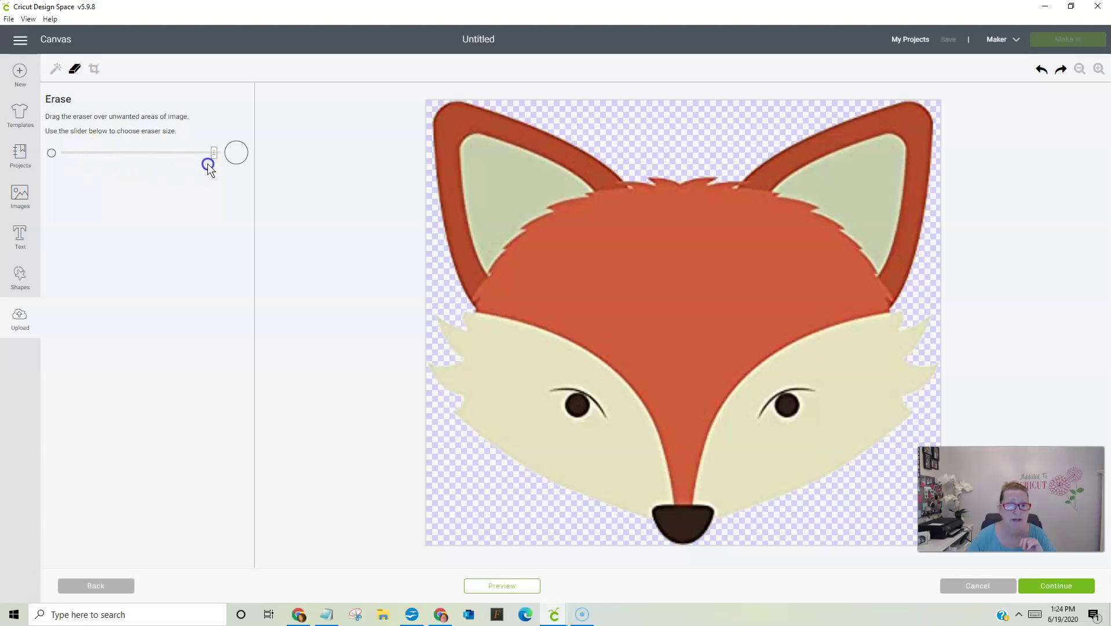
mouse_move(207, 164)
left_mouse_down()
mouse_move(218, 161)
mouse_move(35, 155)
left_mouse_up()
left_click_drag(97, 151, 112, 153)
mouse_move(573, 219)
left_mouse_down()
mouse_move(678, 226)
mouse_move(734, 244)
mouse_move(666, 296)
mouse_move(678, 391)
mouse_move(730, 306)
mouse_move(804, 260)
mouse_move(559, 262)
mouse_move(674, 228)
mouse_move(605, 272)
mouse_move(739, 217)
left_mouse_up()
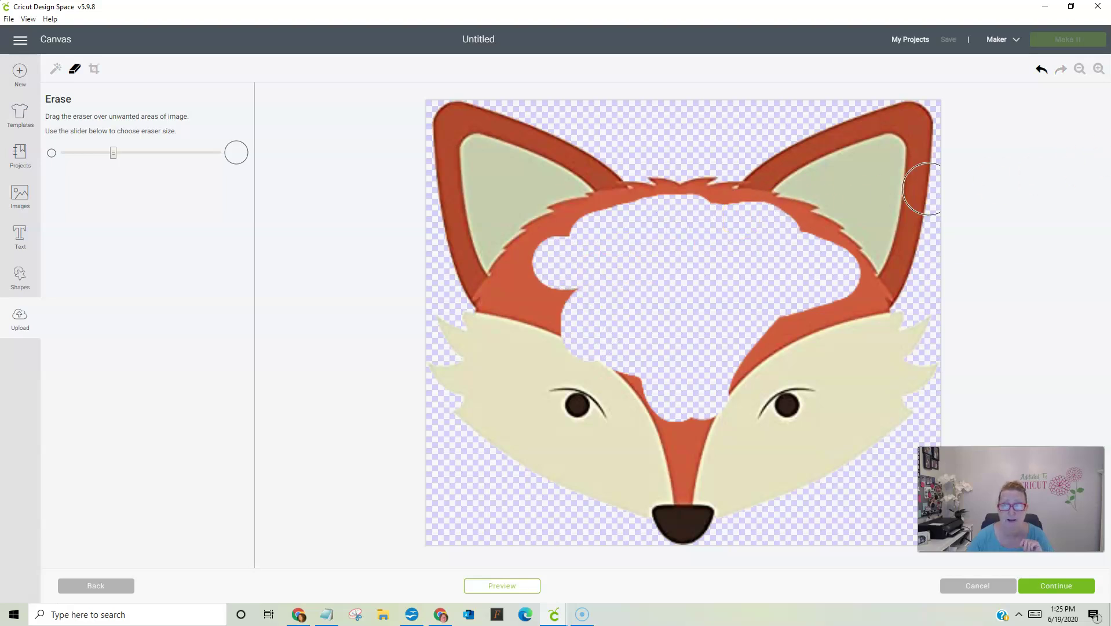
left_click(1040, 72)
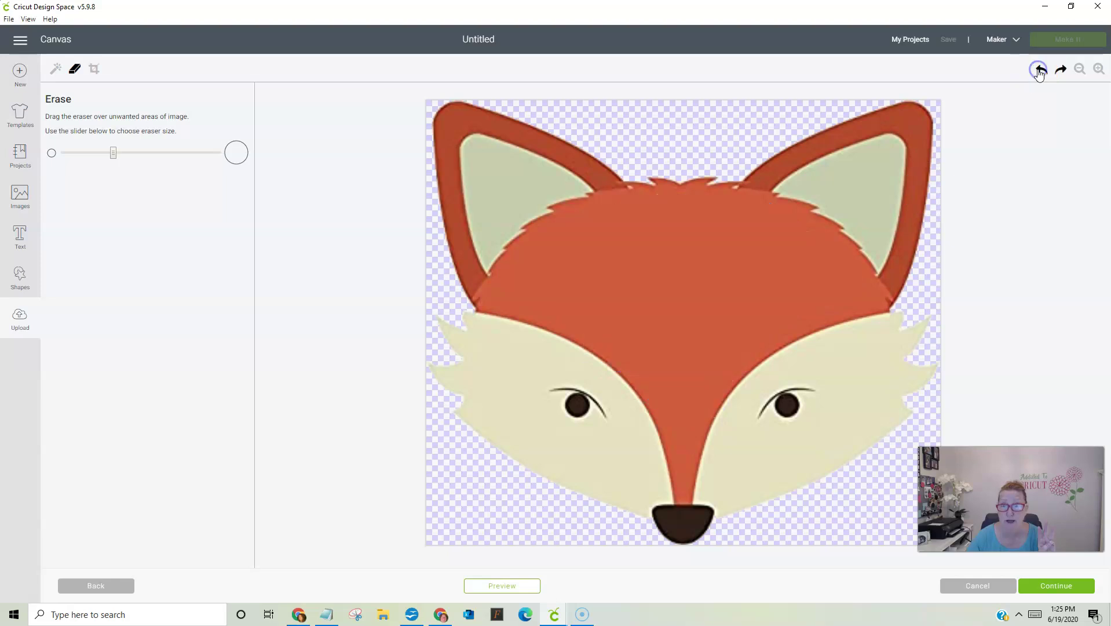
Cancel the fox upload and start browsing for a new image to upload
left_click(94, 73)
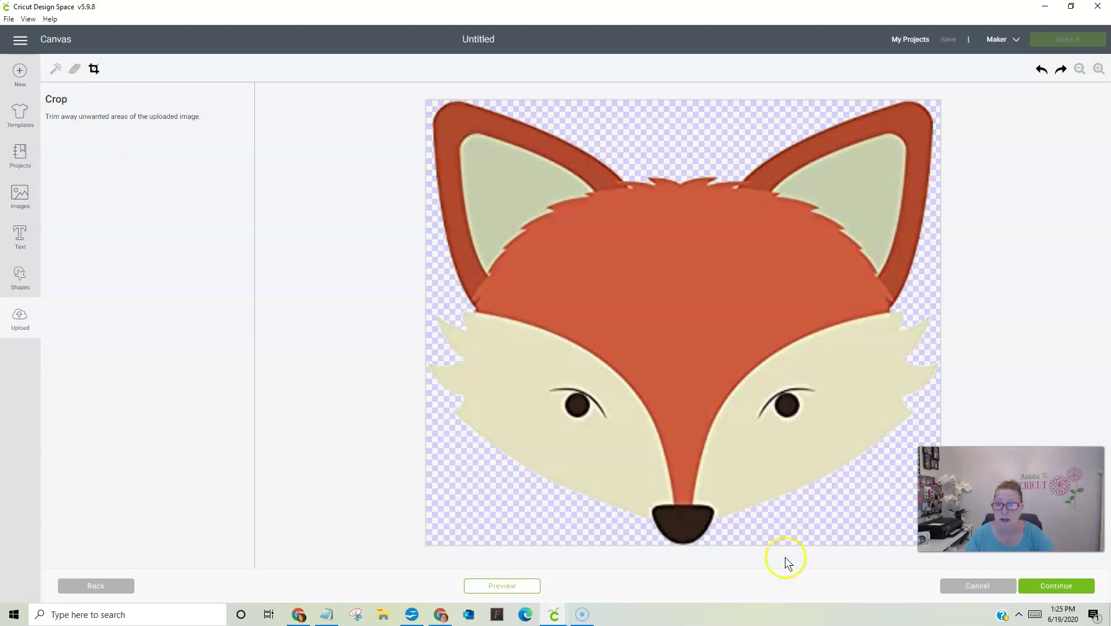
left_click(975, 585)
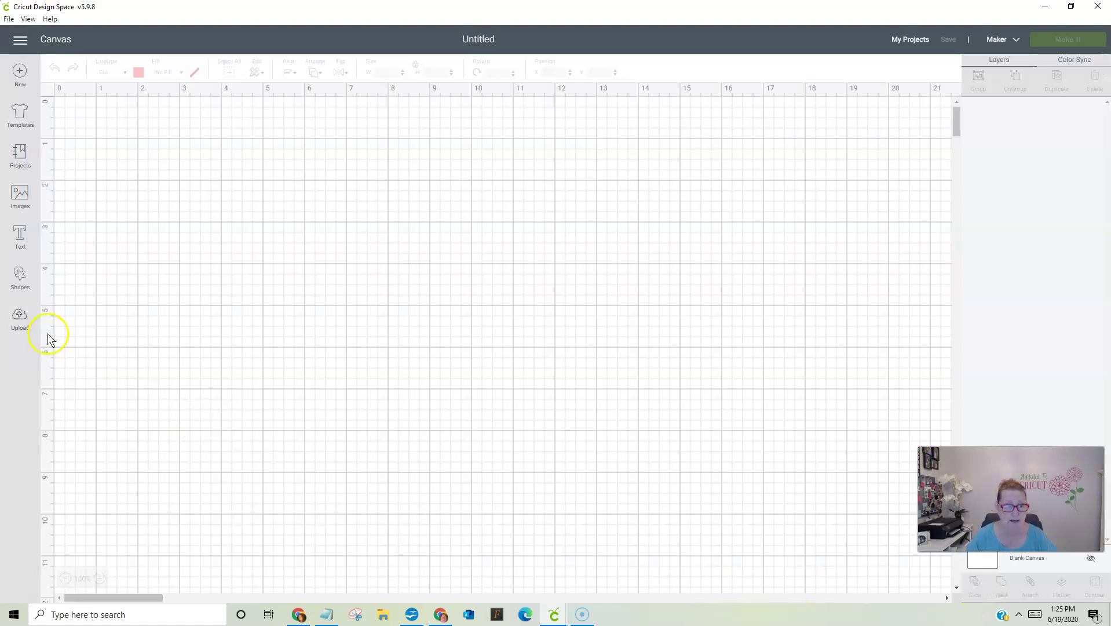
left_click(20, 320)
left_click(302, 288)
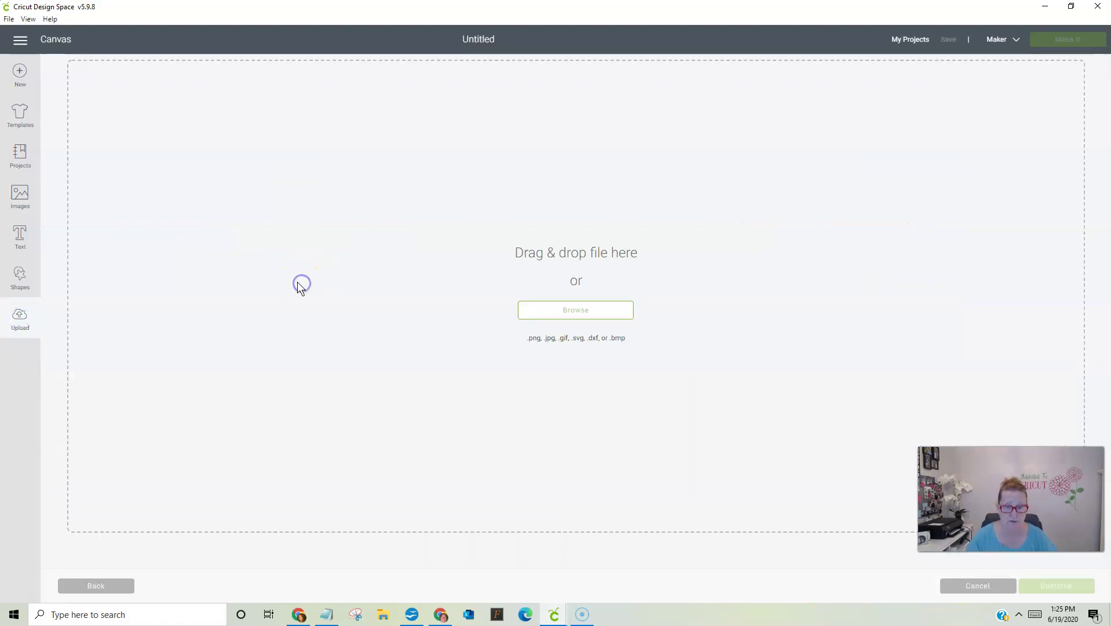
left_click(560, 312)
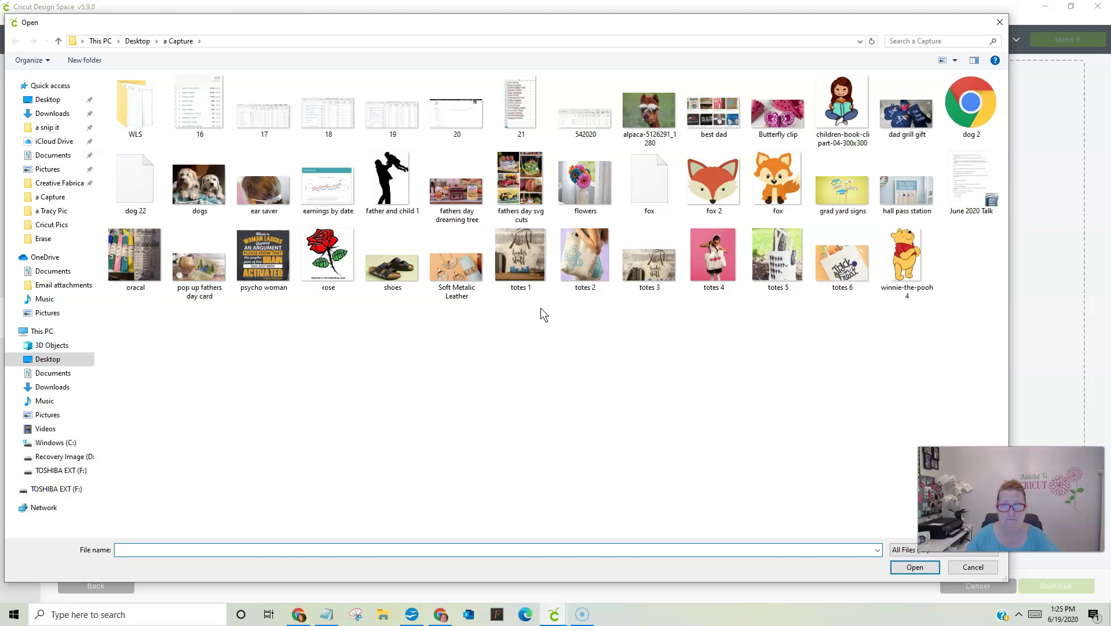
Open Signature.png from the Desktop's Cricut Pics folder
left_click(136, 41)
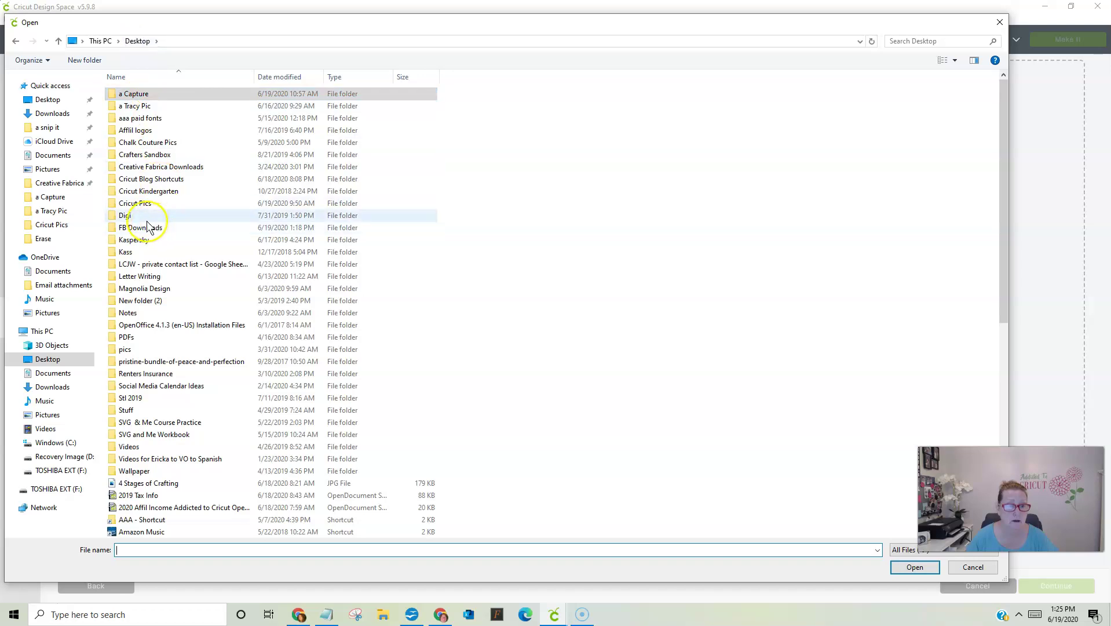
left_click(142, 204)
double_click(142, 204)
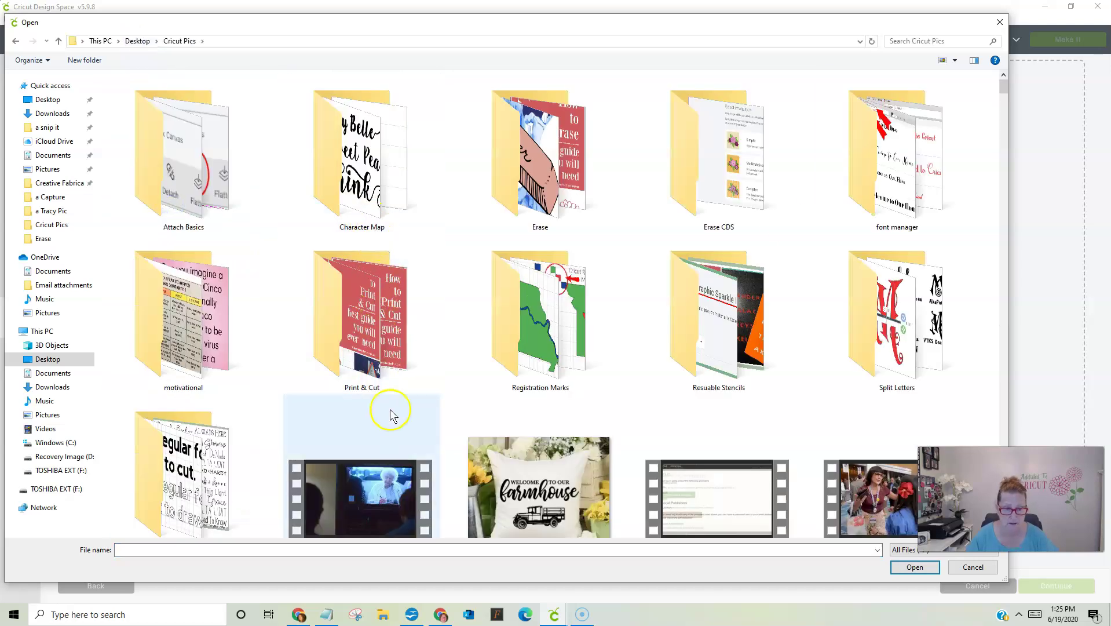
left_click(267, 550)
type("sig")
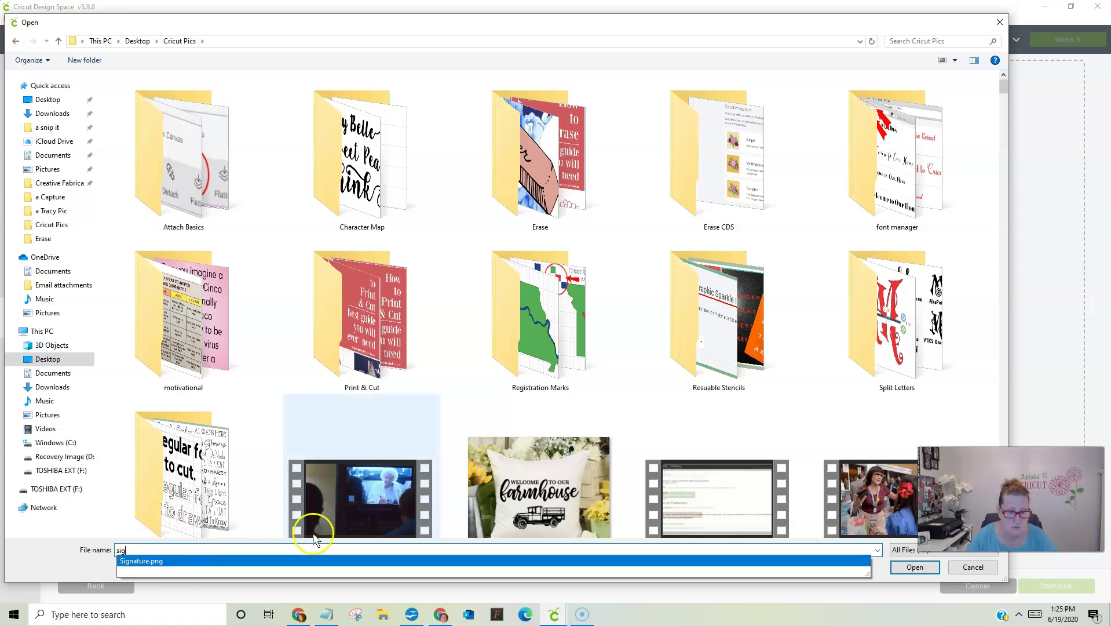
left_click(313, 532)
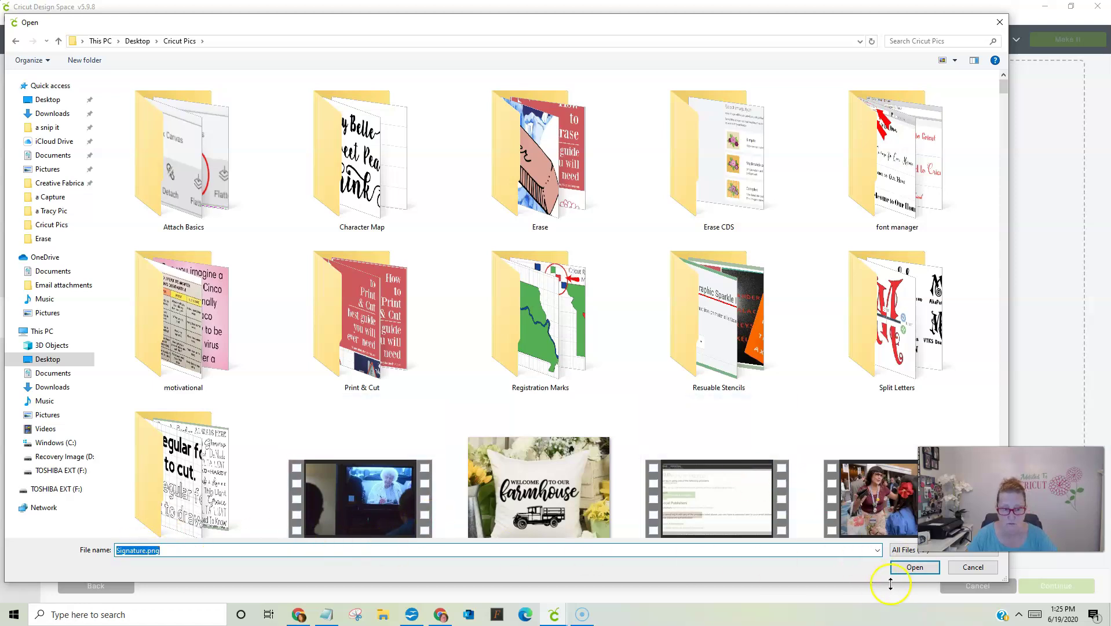
left_click(915, 567)
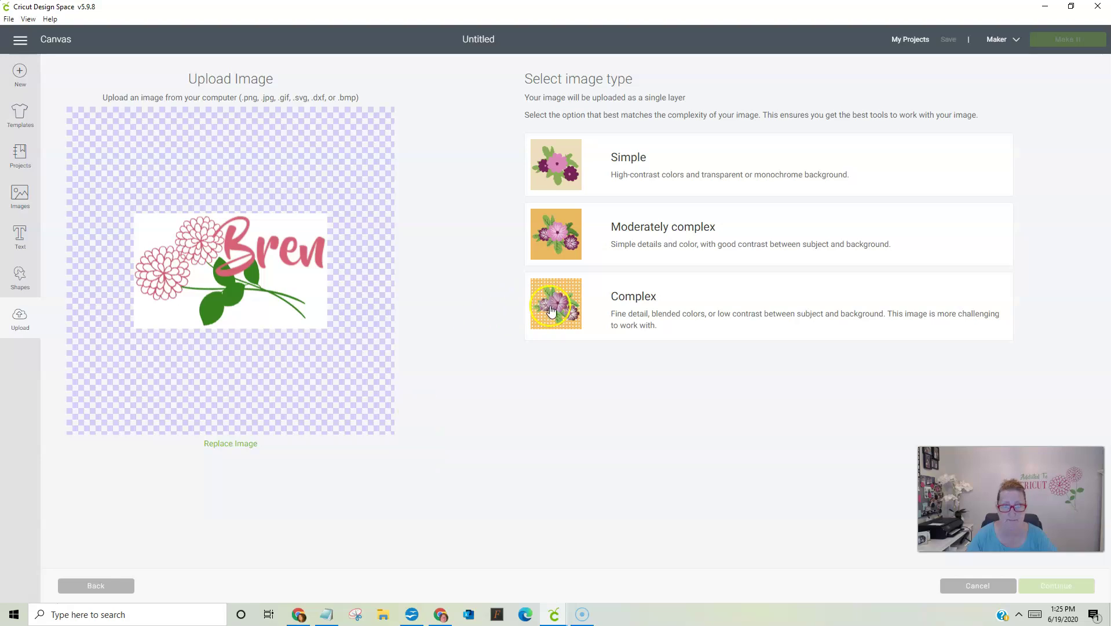
Set the signature as a Complex image, continue to erasing, and zoom in twice
left_click(551, 312)
left_click(1074, 582)
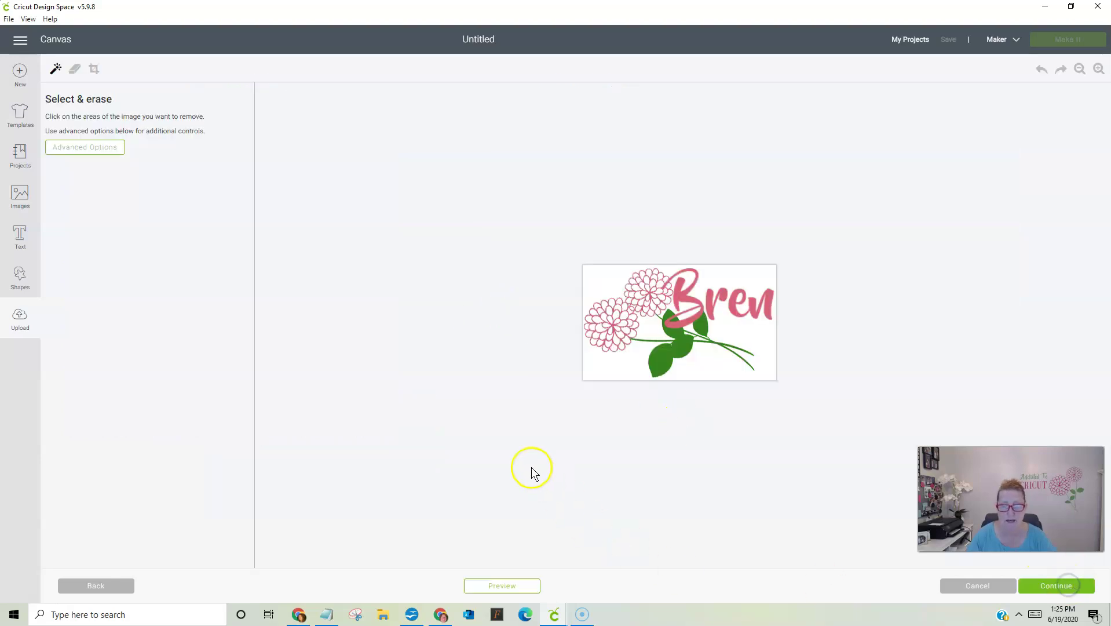
left_click(1098, 69)
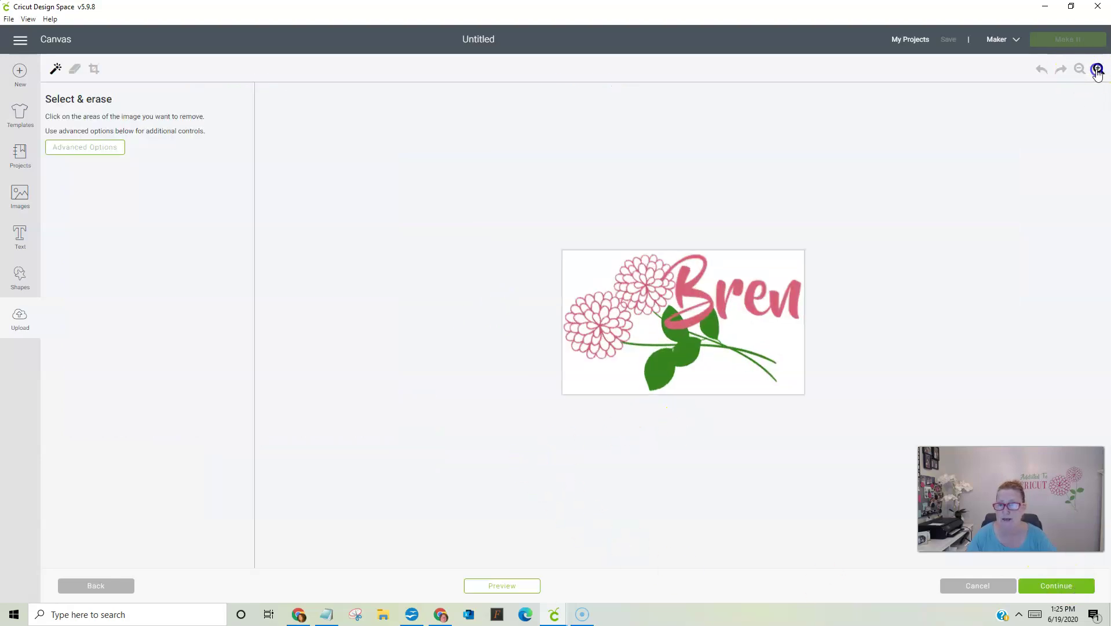
left_click(1098, 70)
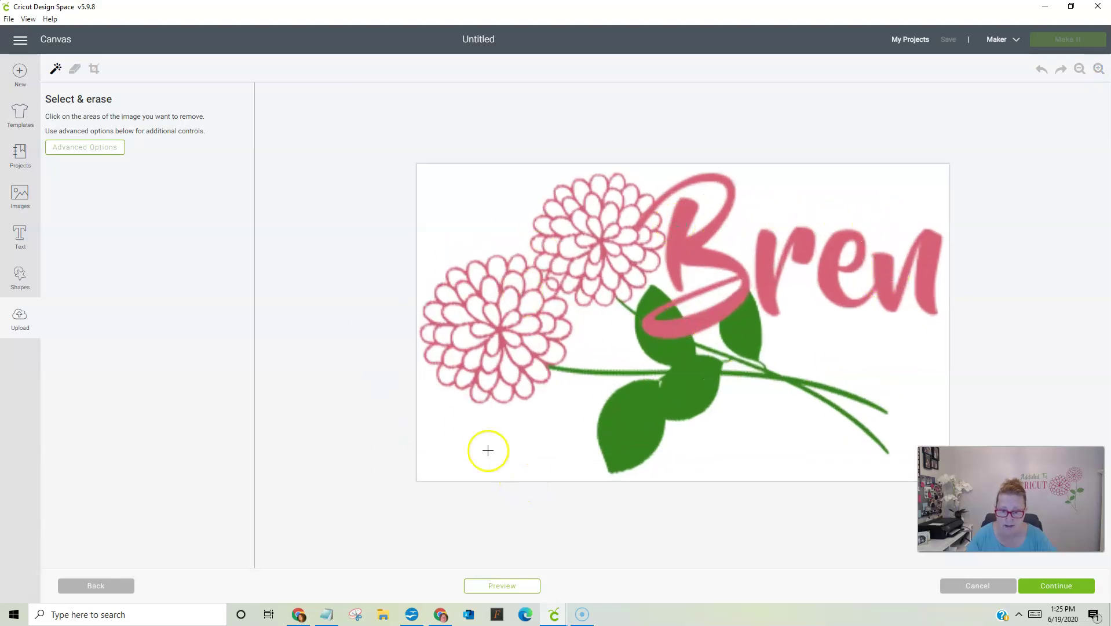
Crop the image to the Bren lettering and zoom in closely on it
left_click(94, 70)
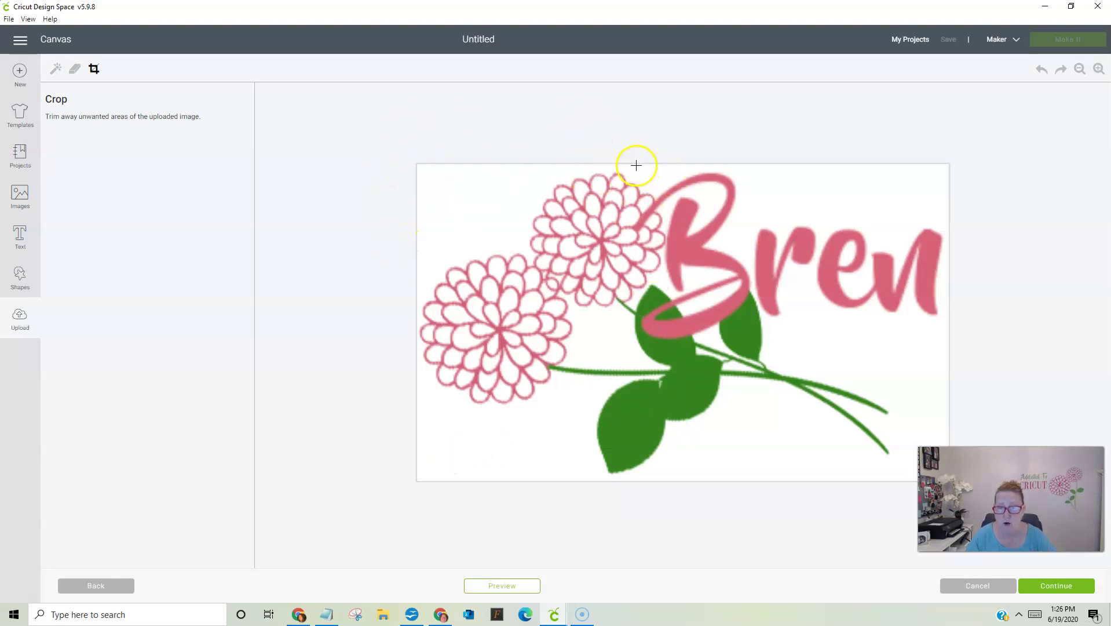
left_click_drag(628, 165, 944, 338)
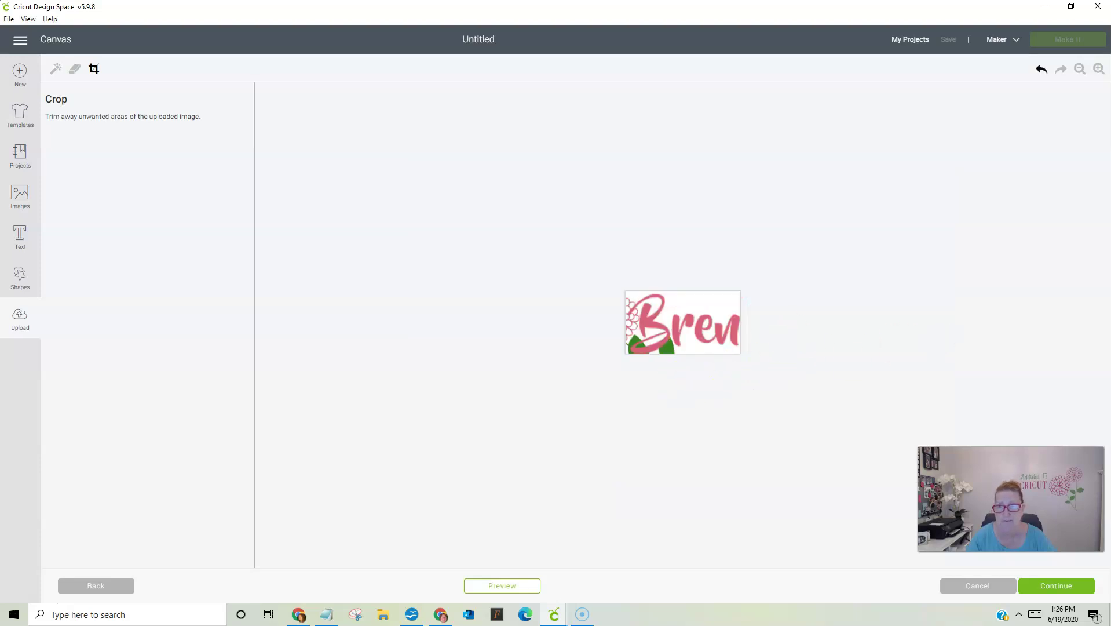
left_click(1098, 70)
left_click(1098, 70)
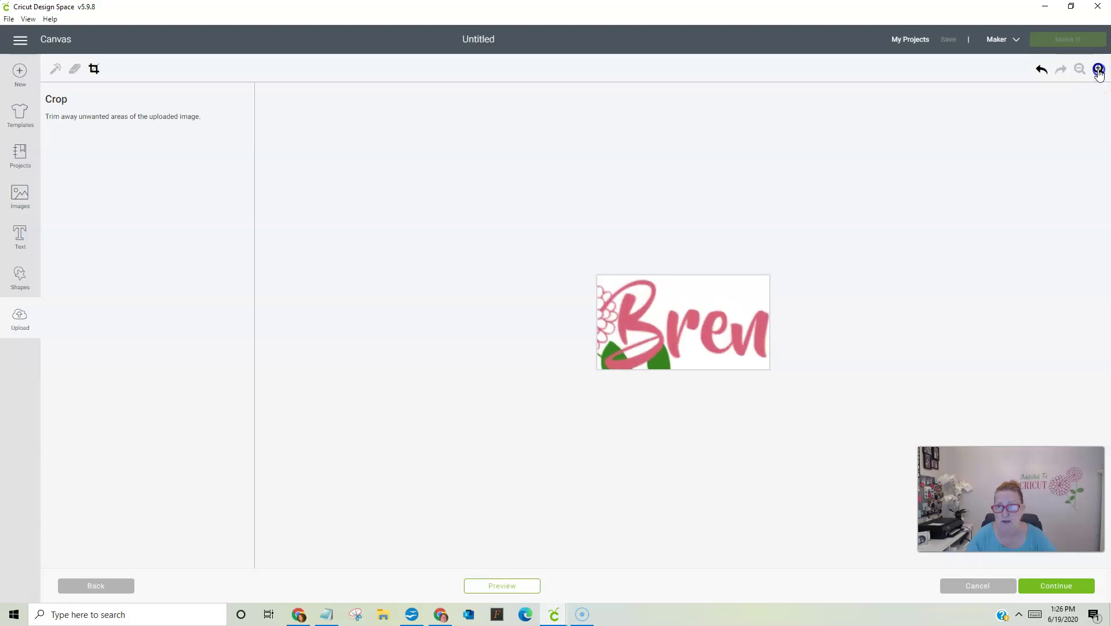
left_click(1098, 70)
left_click(1098, 70)
left_click(1098, 70)
left_click(1098, 71)
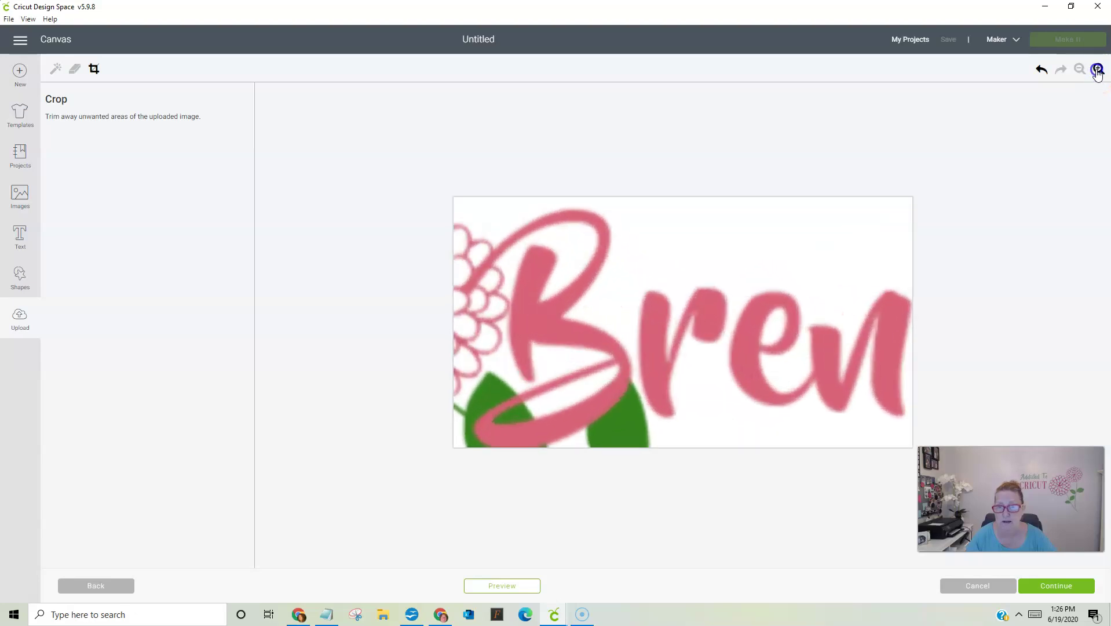
left_click(1098, 70)
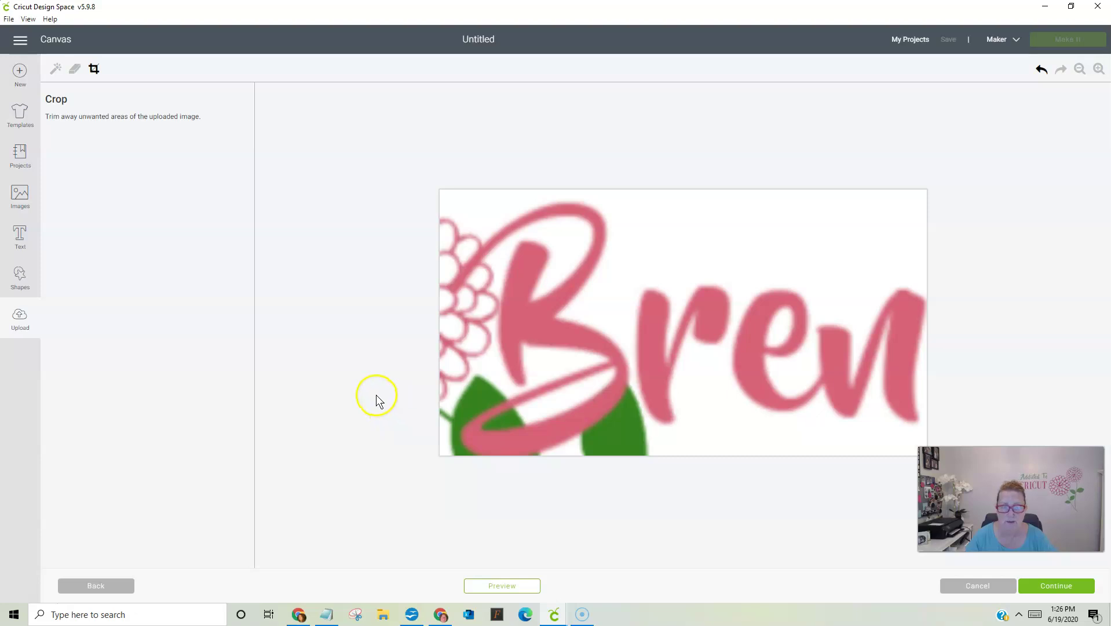
left_click(74, 69)
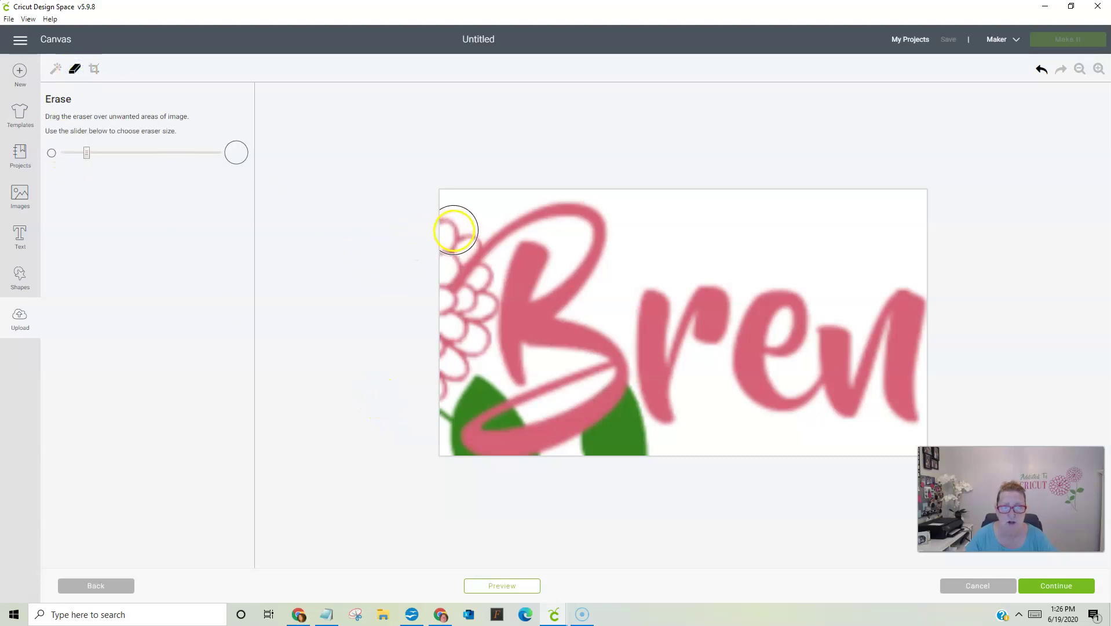
Remove the white background around the lettering, inside the B's loops, and beside the leaf
left_click_drag(454, 230, 447, 242)
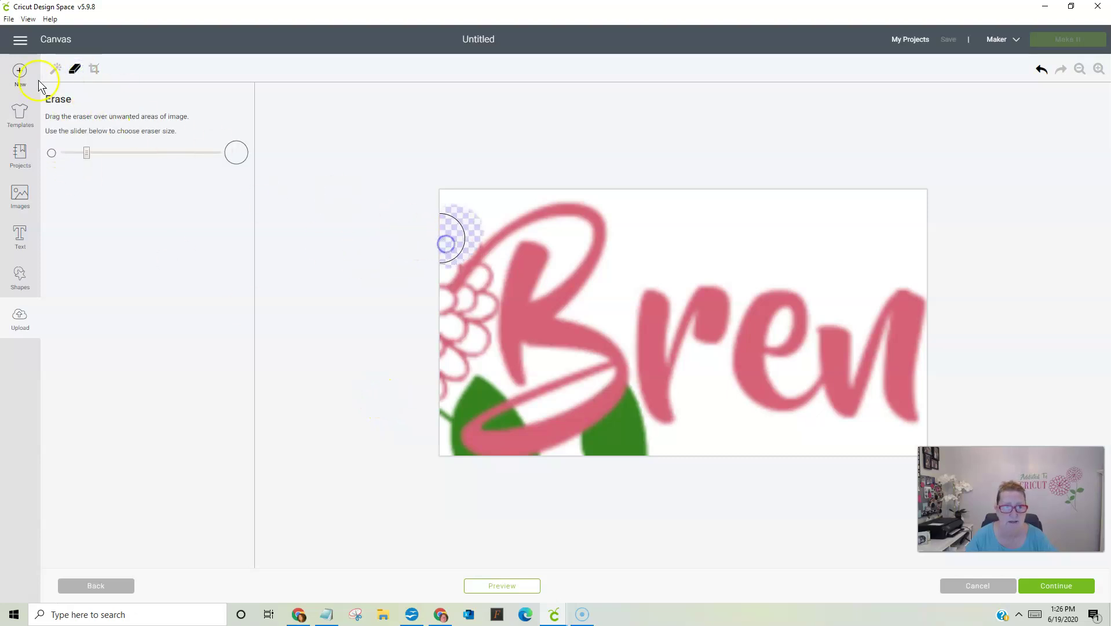
left_click(55, 69)
left_click(725, 241)
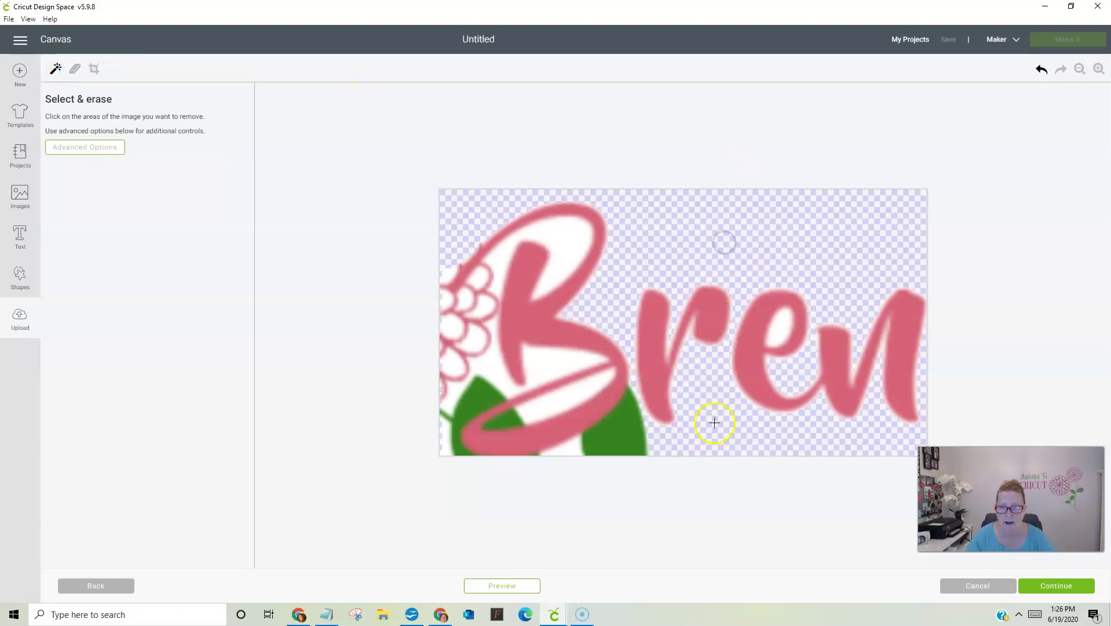
left_click(541, 369)
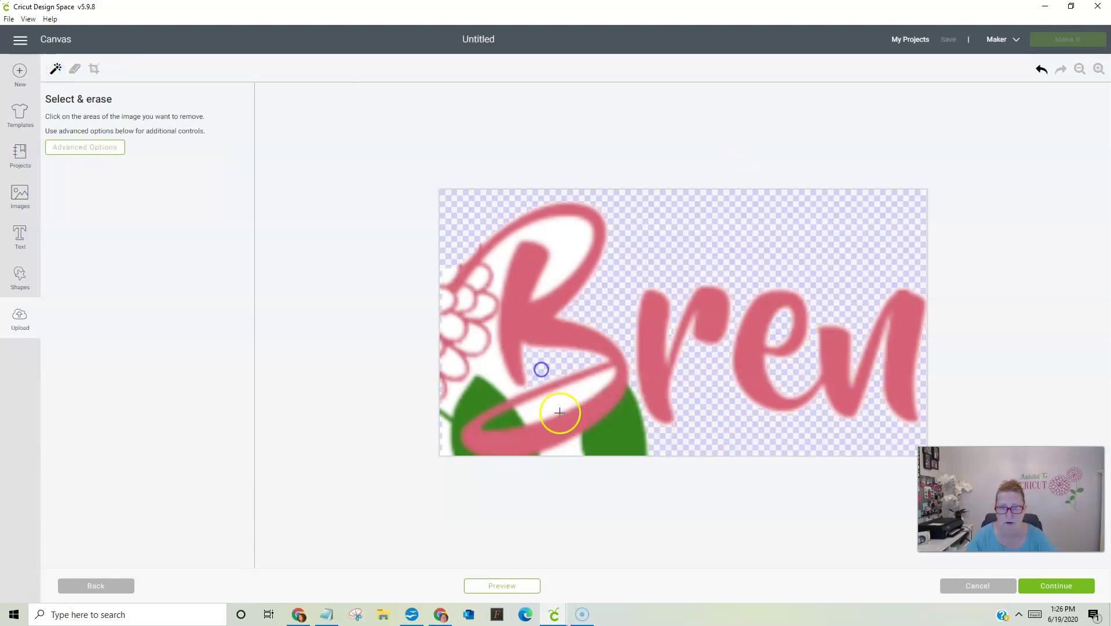
left_click(489, 365)
left_click(563, 248)
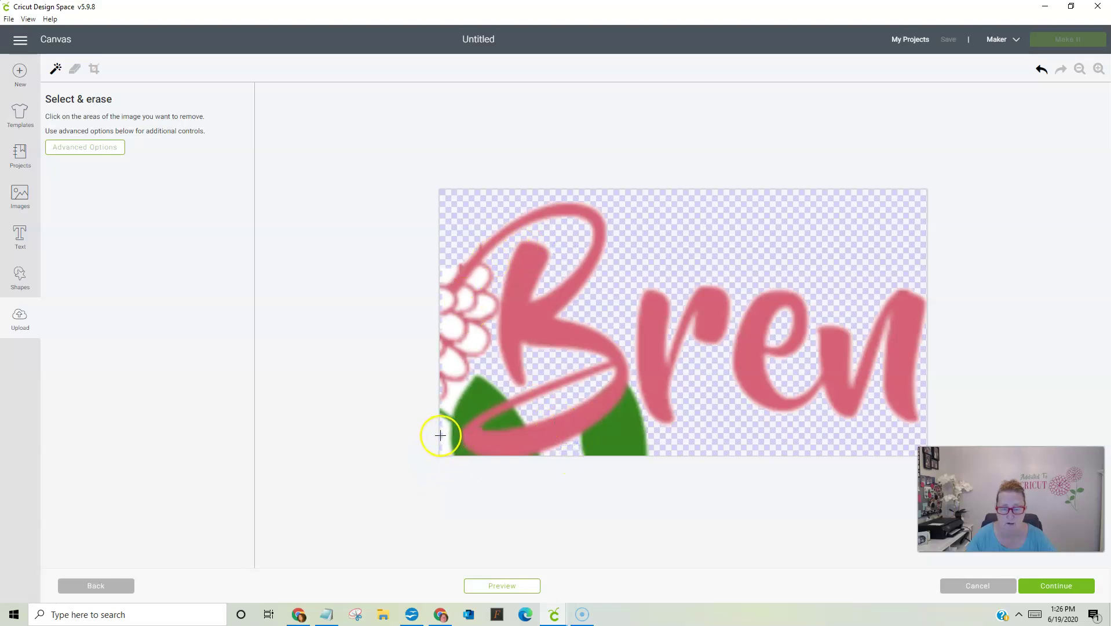
left_click(447, 401)
Shrink the eraser, rub out the left-edge flower petals, then cancel the Signature upload
left_click(74, 69)
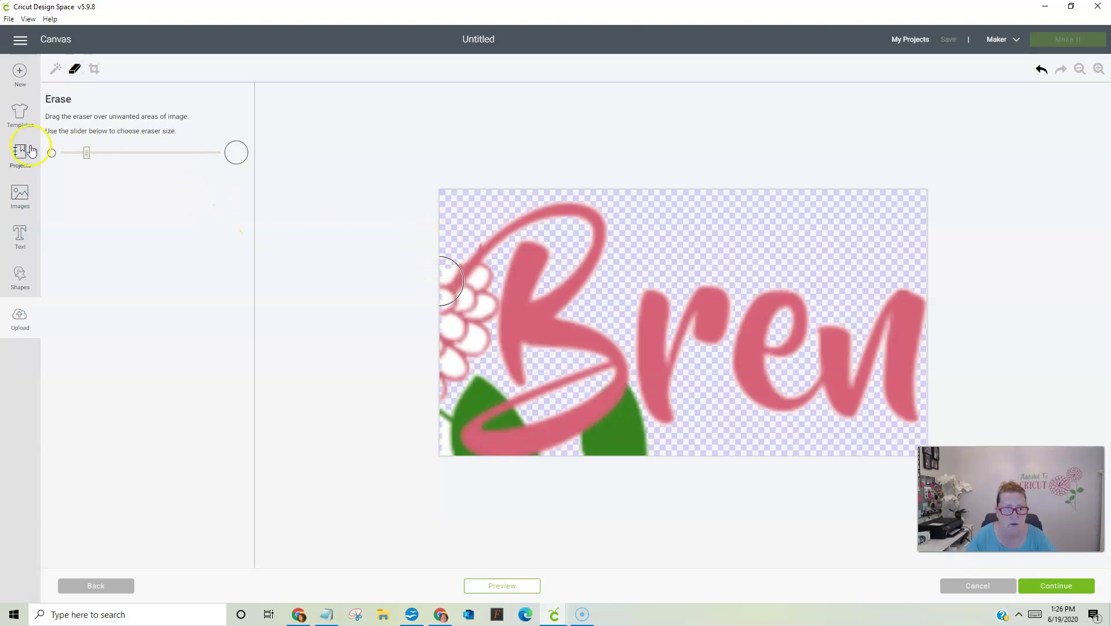
left_click(84, 153)
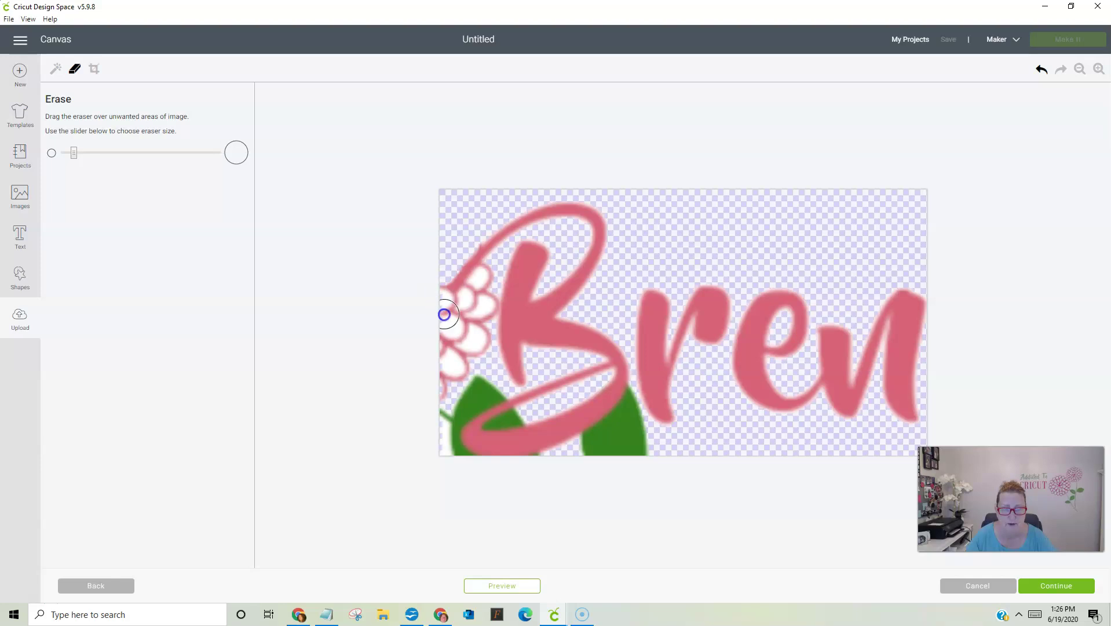
mouse_move(440, 300)
left_mouse_down()
mouse_move(478, 299)
mouse_move(481, 321)
mouse_move(476, 349)
mouse_move(450, 363)
mouse_move(446, 384)
mouse_move(446, 316)
mouse_move(477, 293)
left_mouse_up()
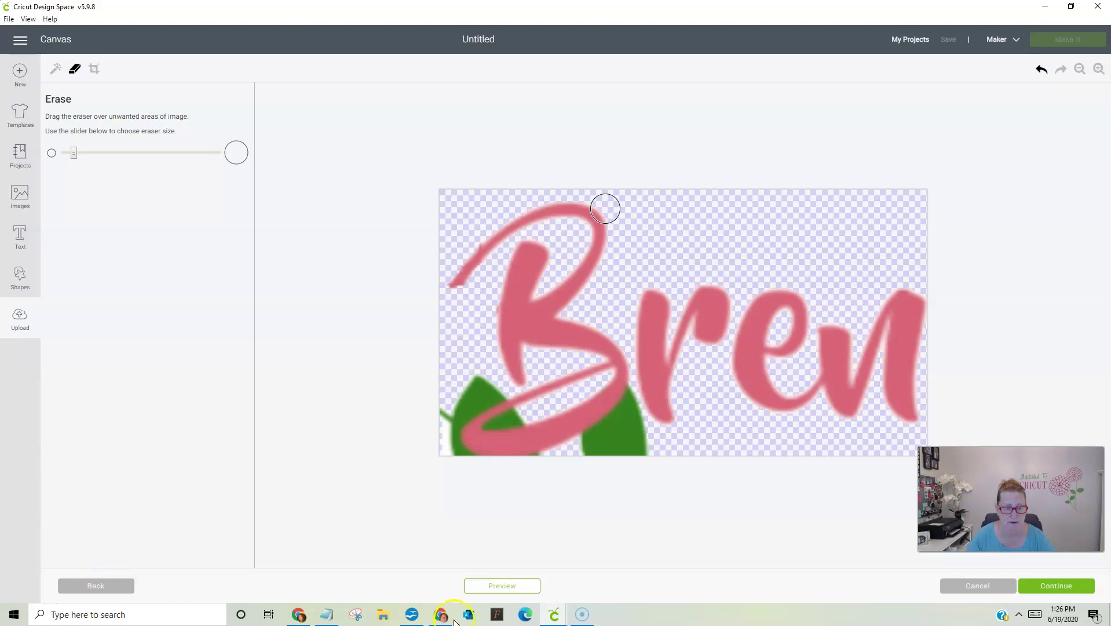
left_click(973, 586)
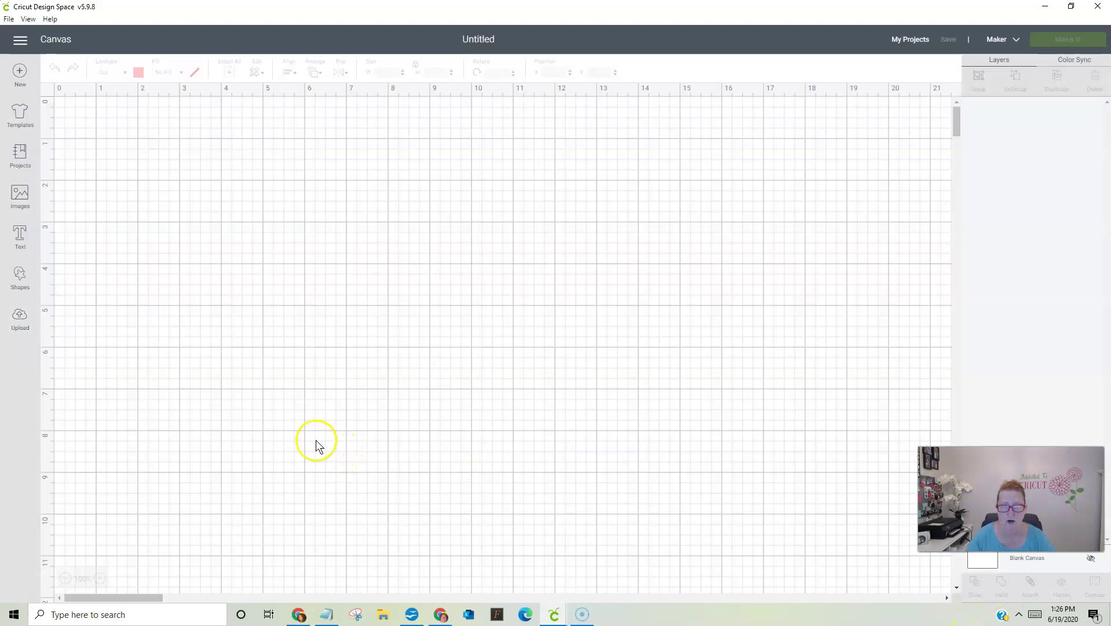
Upload fox 2 from the Desktop's 'a Capture' folder and mark it as a Complex image
left_click(20, 317)
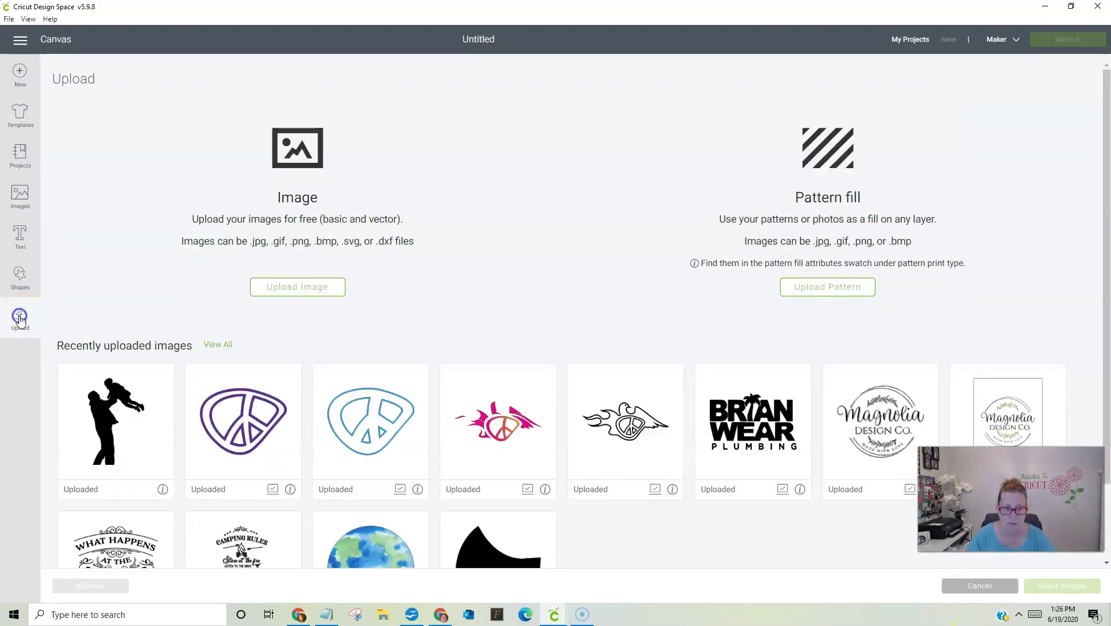
left_click(261, 290)
left_click(558, 311)
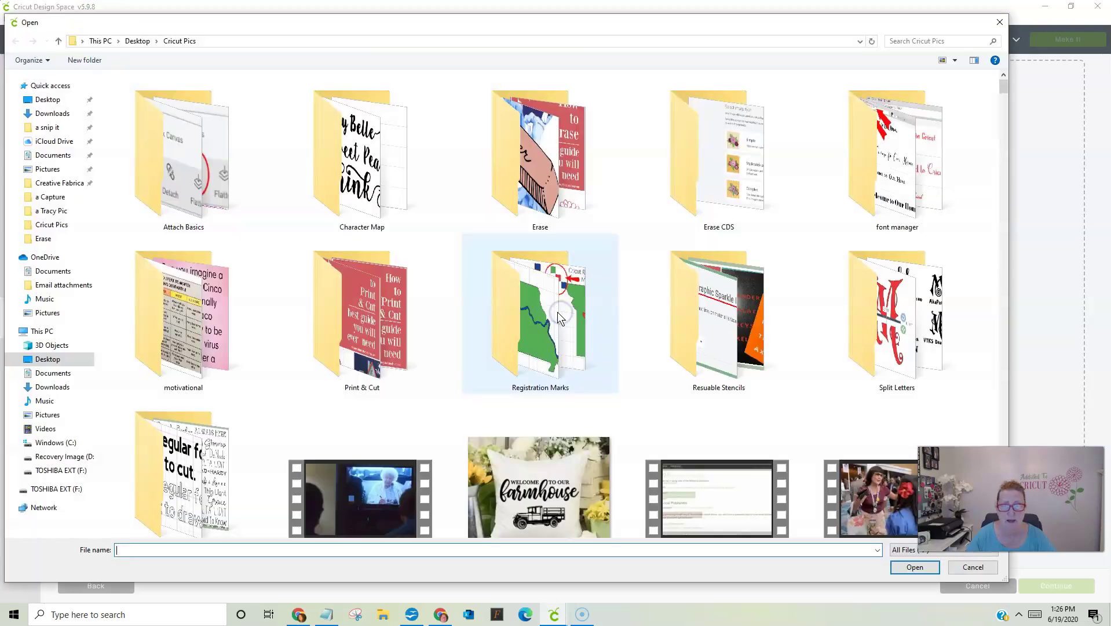
left_click(146, 41)
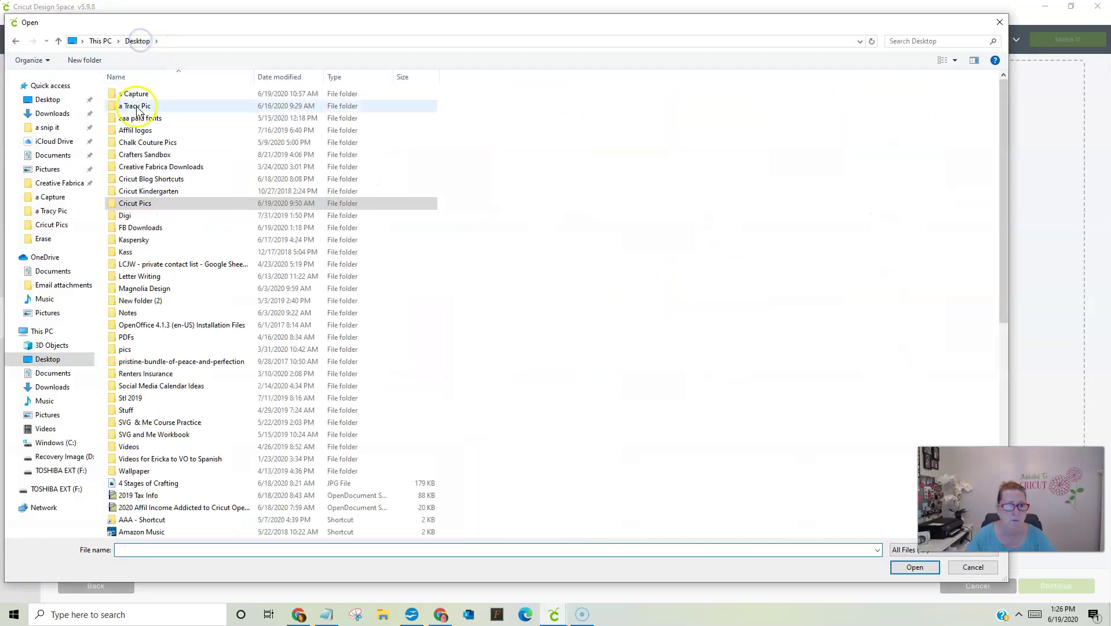
left_click(133, 95)
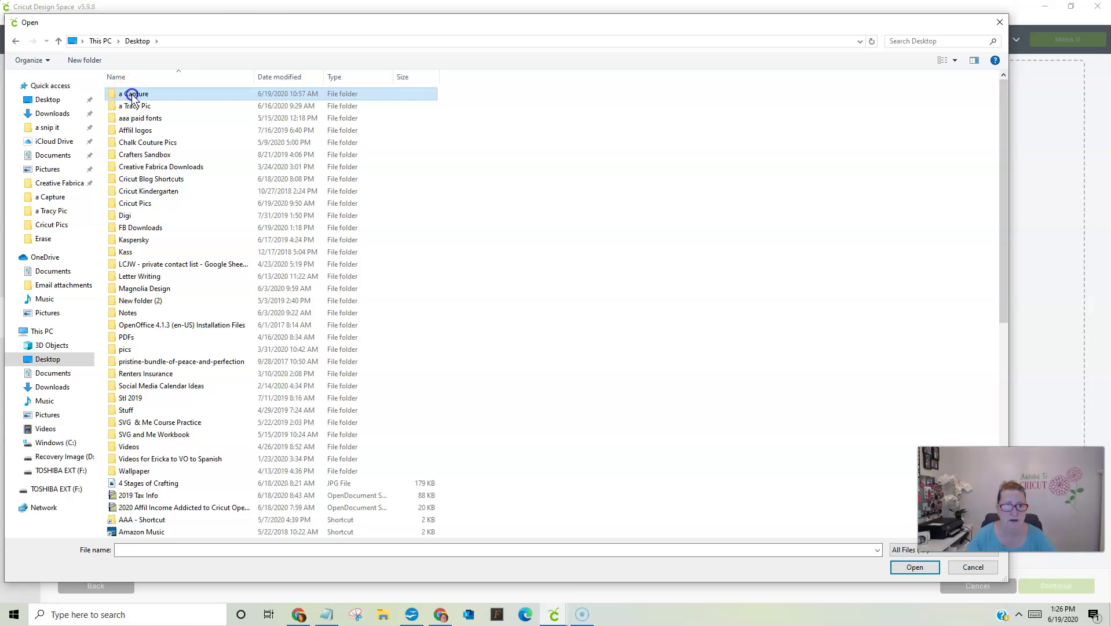
double_click(133, 95)
left_click(685, 185)
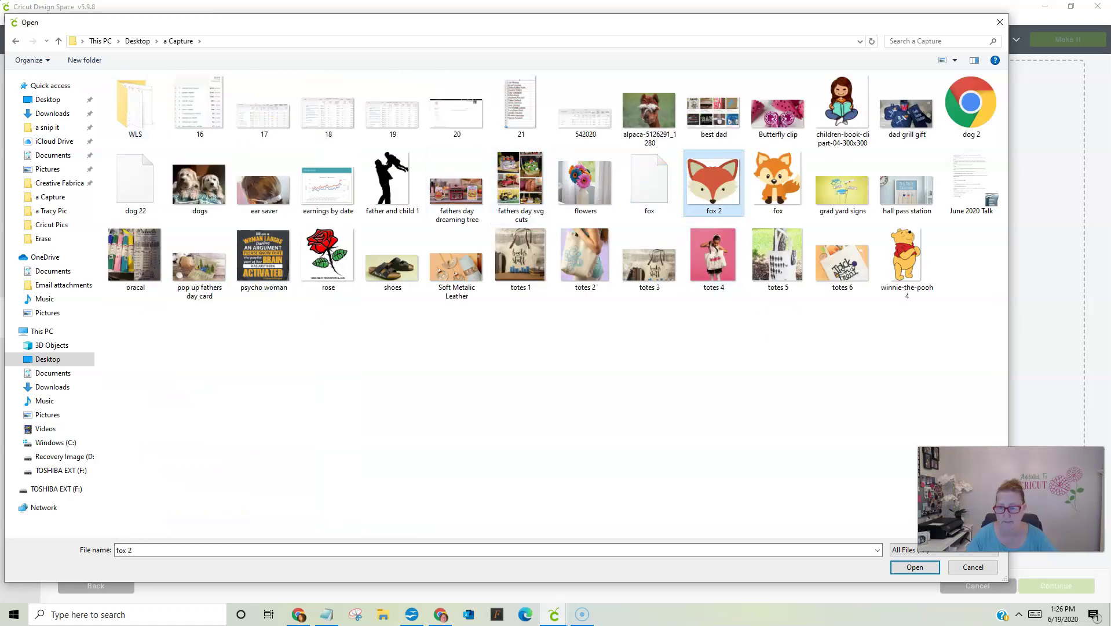
left_click(916, 566)
left_click(549, 321)
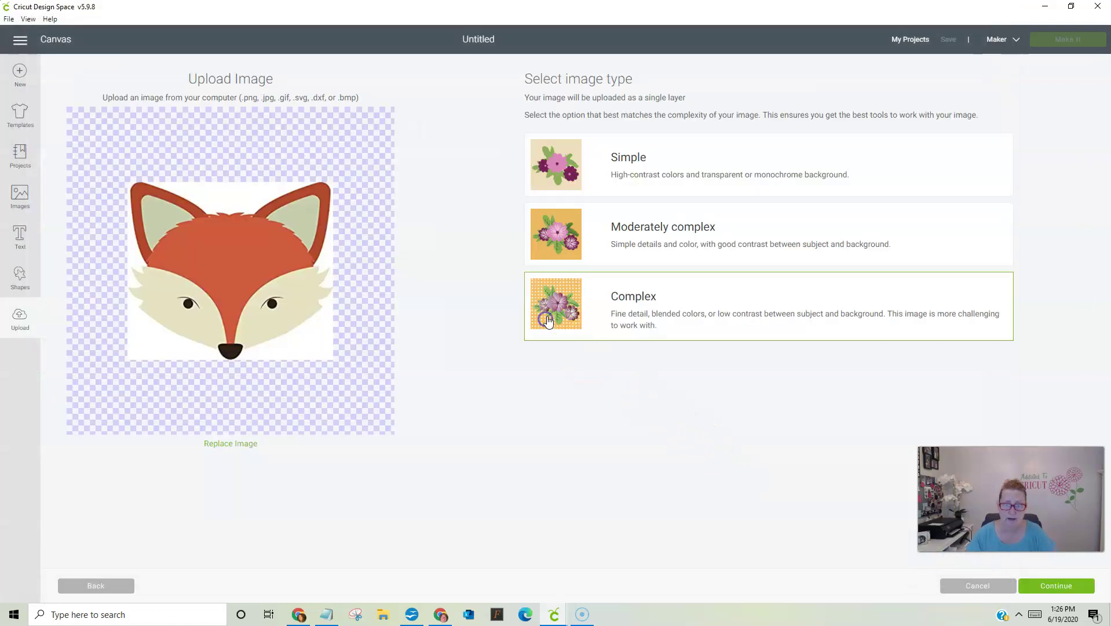
Advance the fox upload to the Select & erase step and zoom in on the image
left_click(1043, 587)
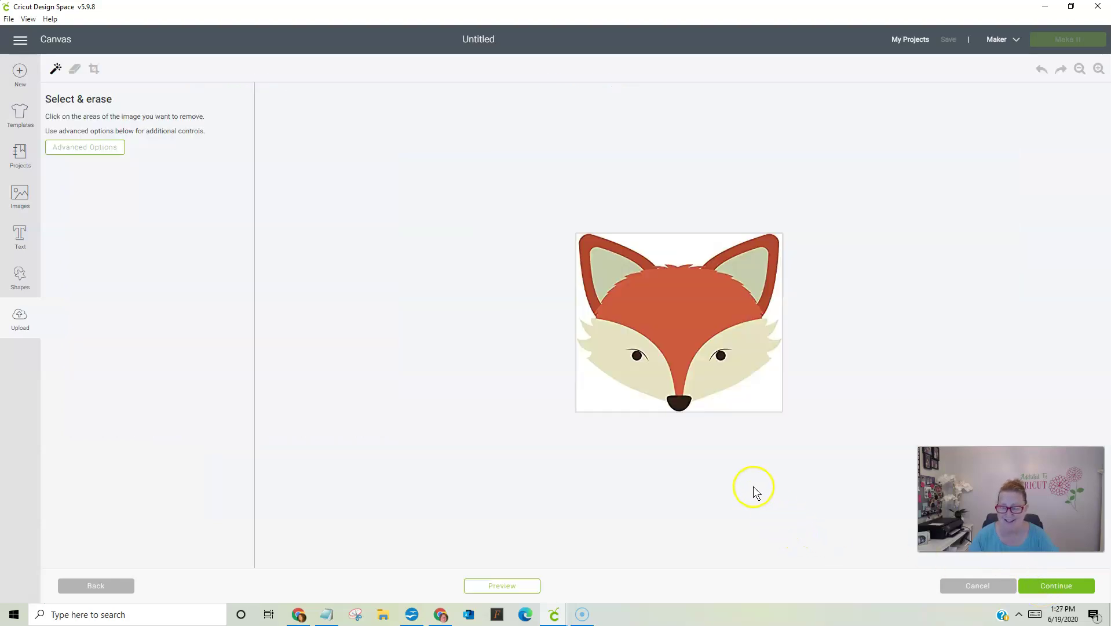
left_click(1098, 69)
left_click(1098, 69)
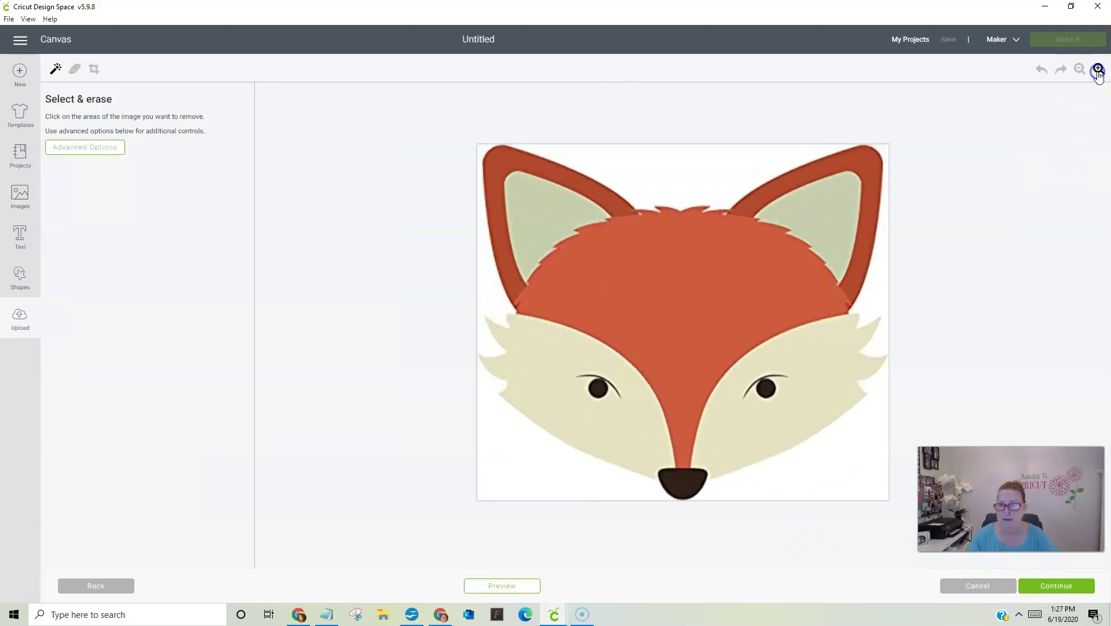
Trial-erase white areas between the ears, bottom-left and left of the ear, then undo all three
left_click(680, 166)
left_click(509, 499)
left_click(465, 306)
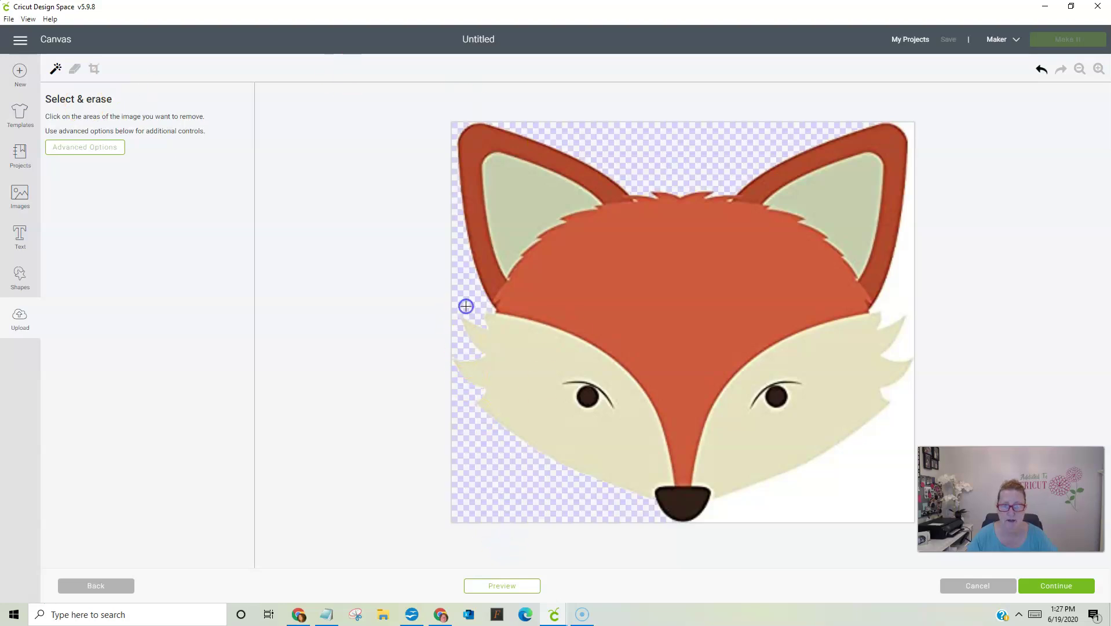
left_click(1042, 69)
left_click(1040, 69)
left_click(1039, 69)
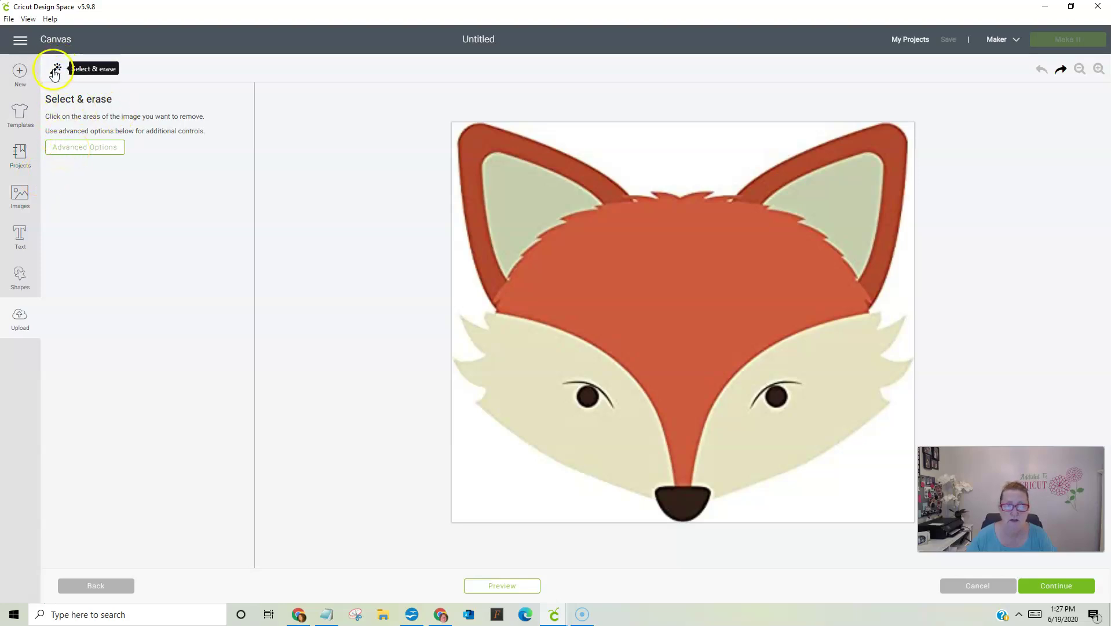
Open Advanced Options and set Color tolerance to 85
left_click(73, 151)
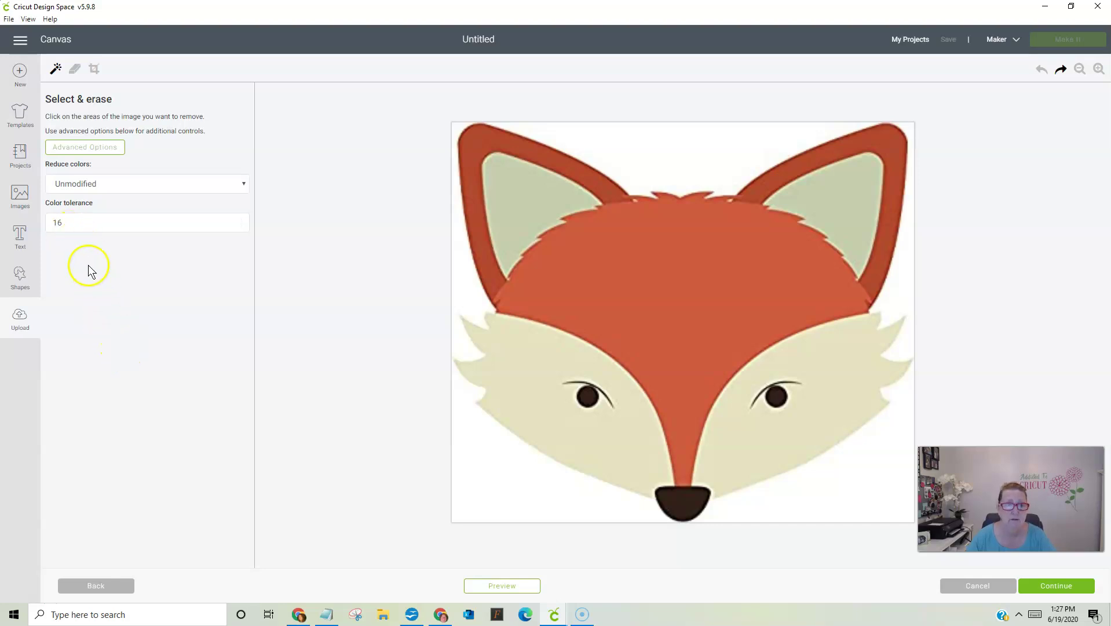
left_click_drag(73, 223, 40, 217)
type("85")
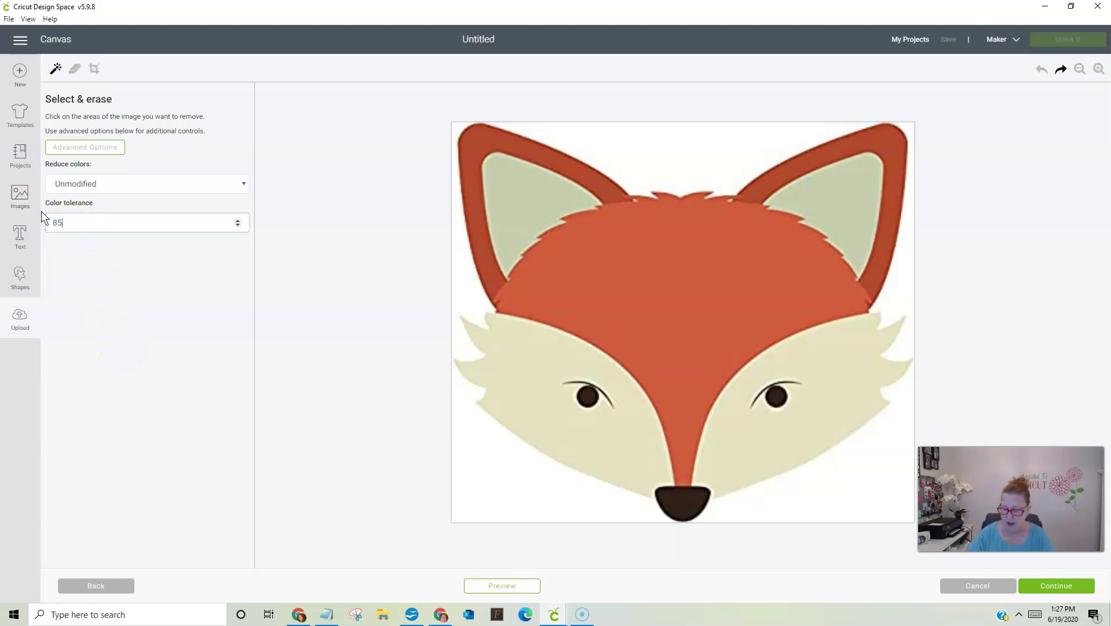
At tolerance 85, test-erase the white background and red head fur, preview, and undo each
left_click(671, 157)
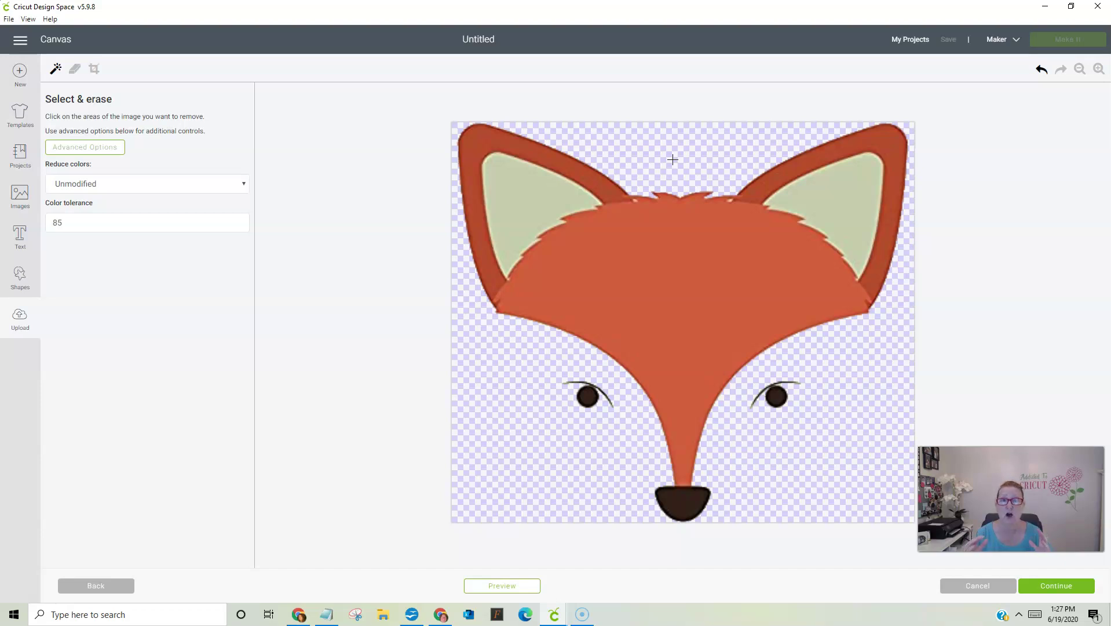
left_click(1042, 69)
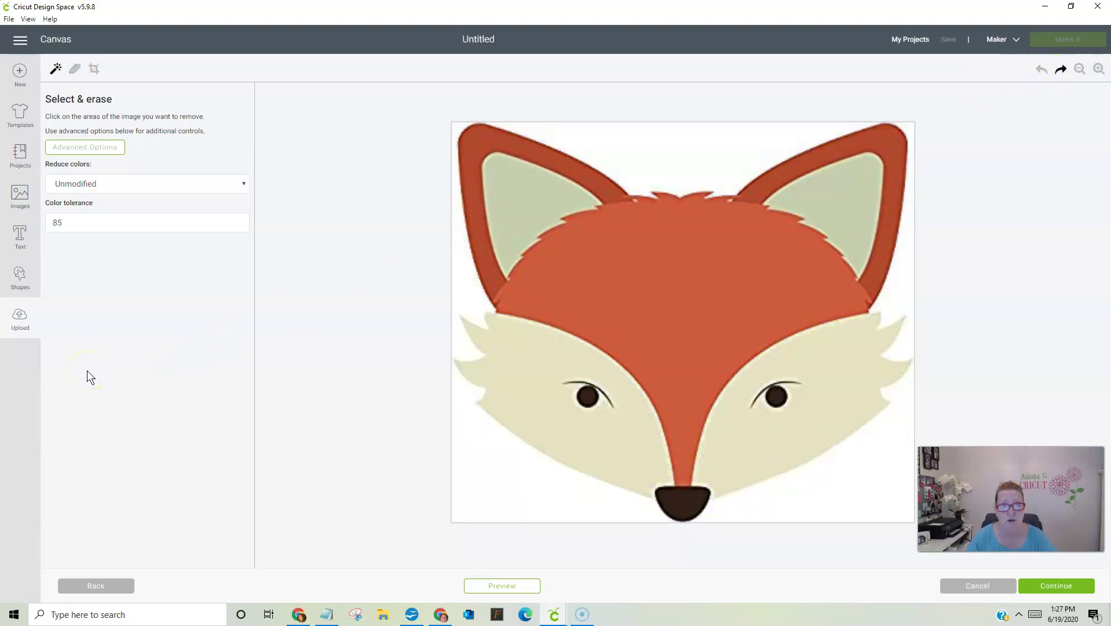
left_click(672, 270)
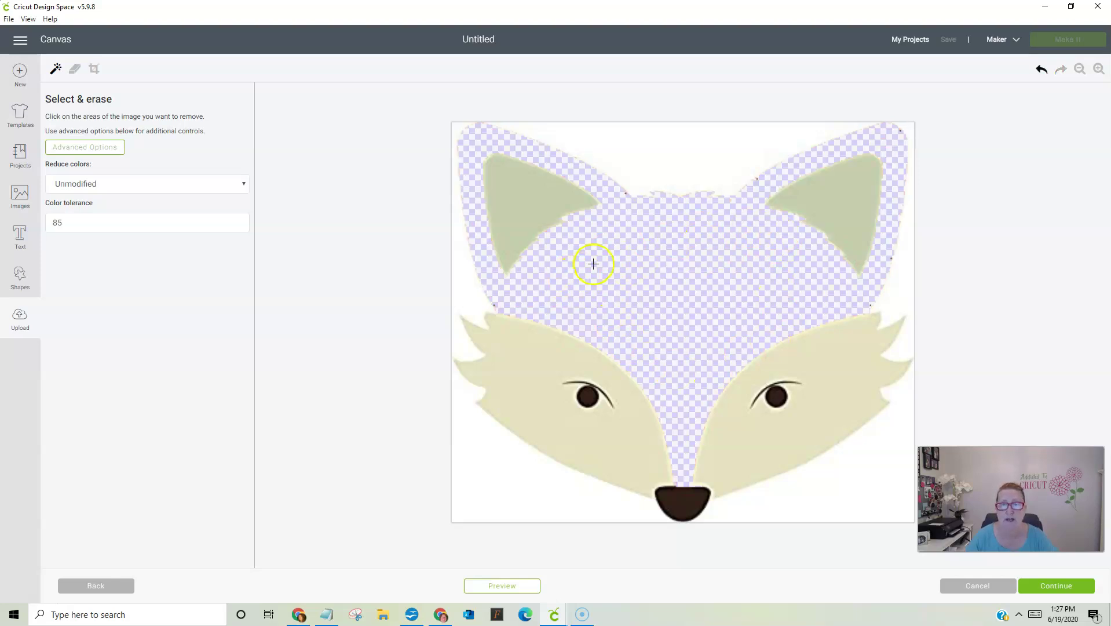
left_click(504, 586)
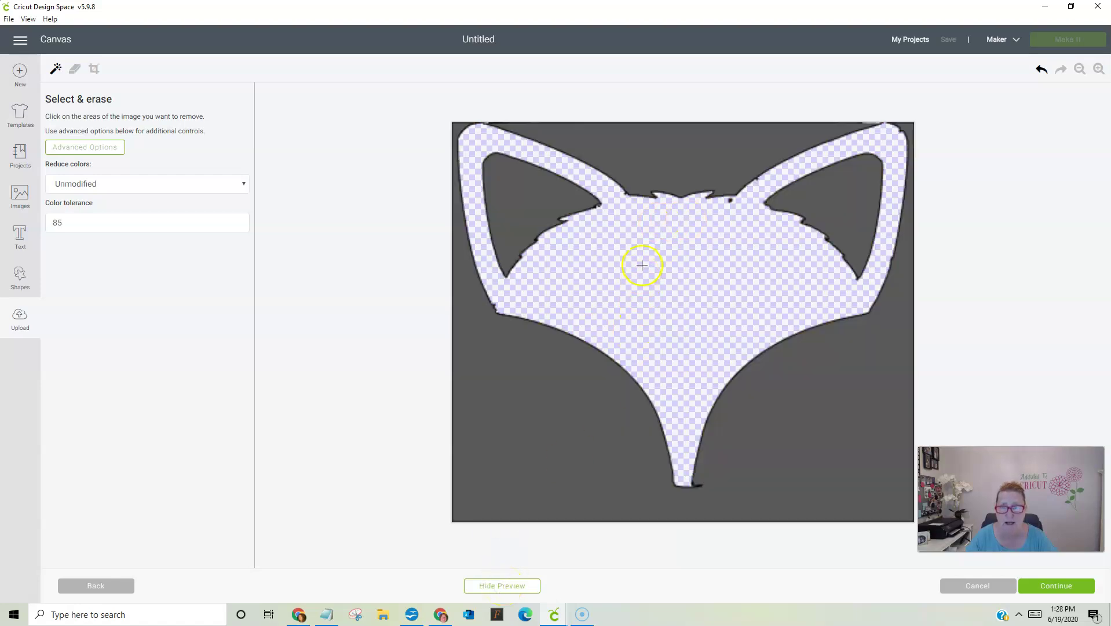
left_click(1042, 70)
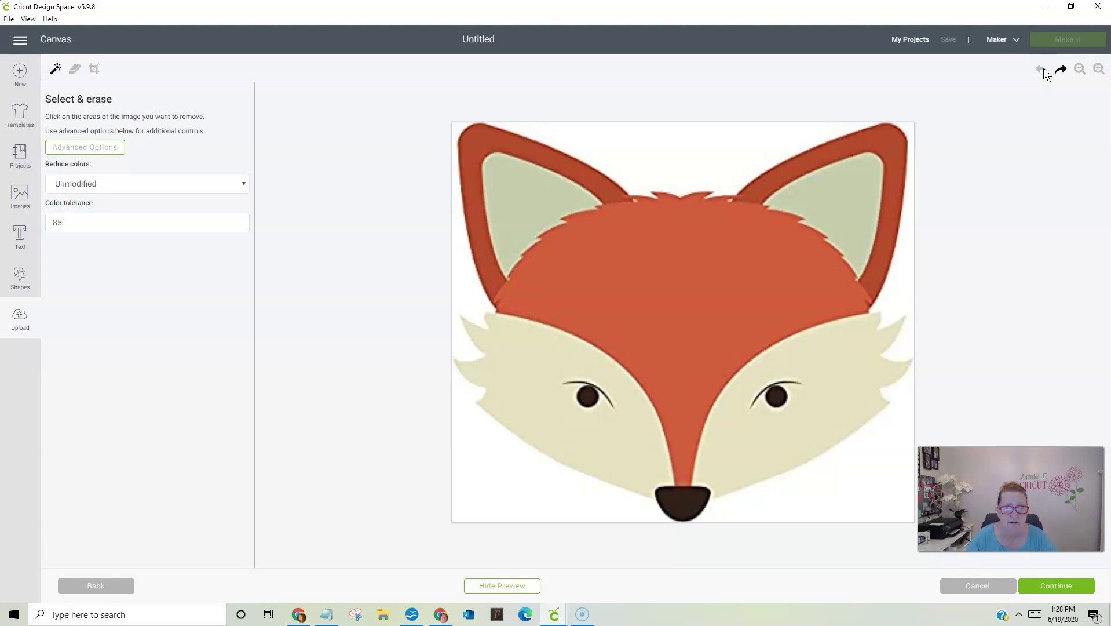
left_click_drag(77, 221, 41, 220)
Set Color tolerance to 16, erase the fox's red face, and toggle the cut preview
type("16")
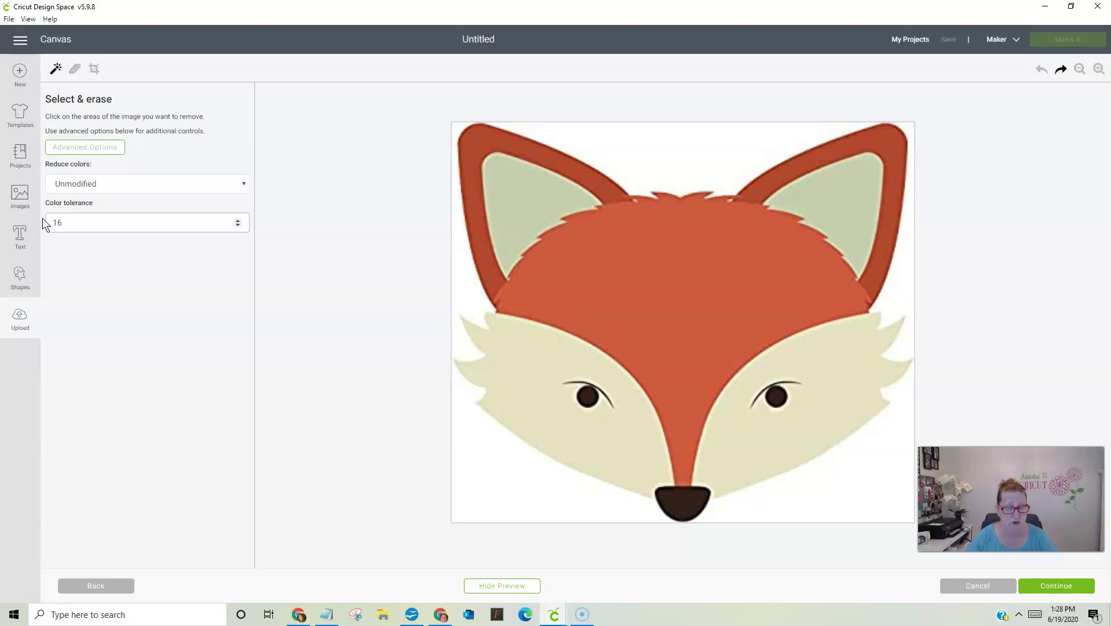
left_click(678, 292)
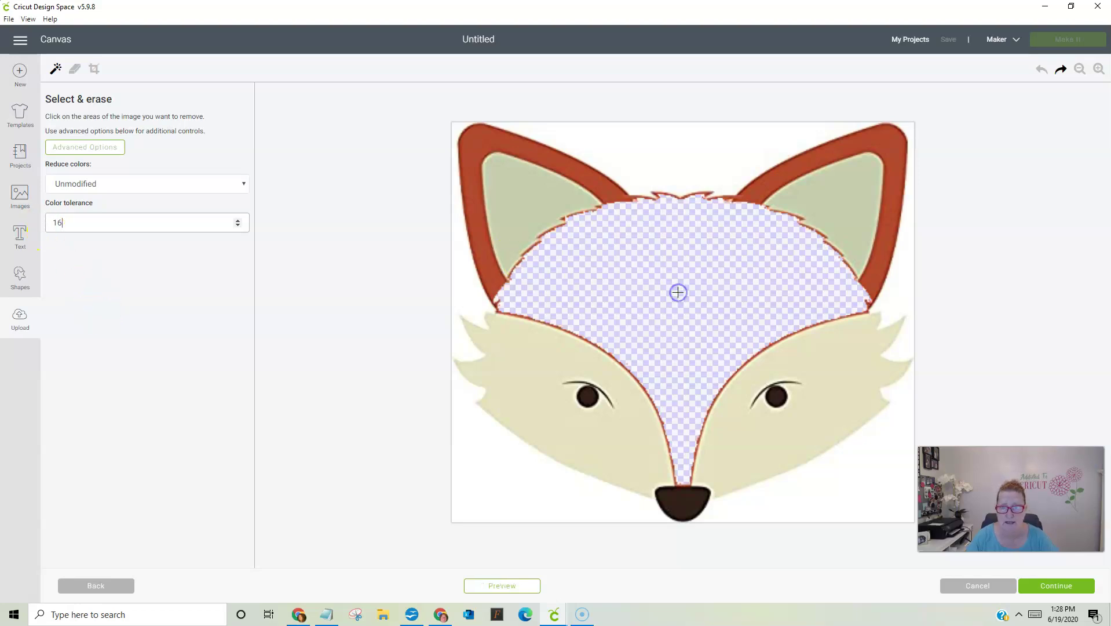
left_click(505, 587)
left_click(505, 587)
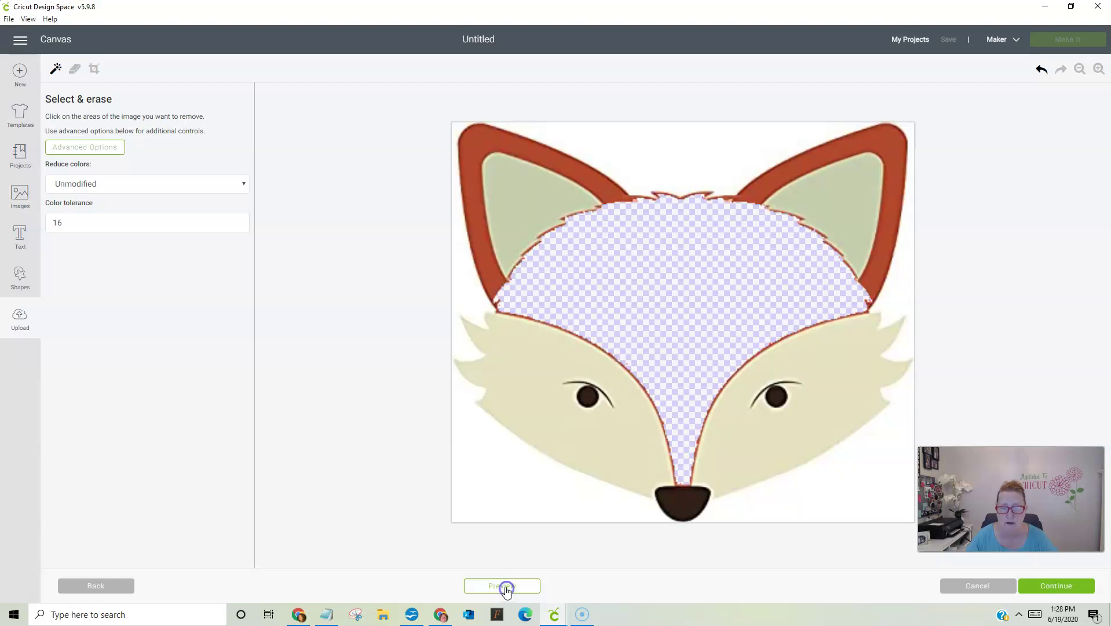
Erase both red ear borders, preview the result, then undo both ear erasures
left_click(586, 179)
left_click(829, 157)
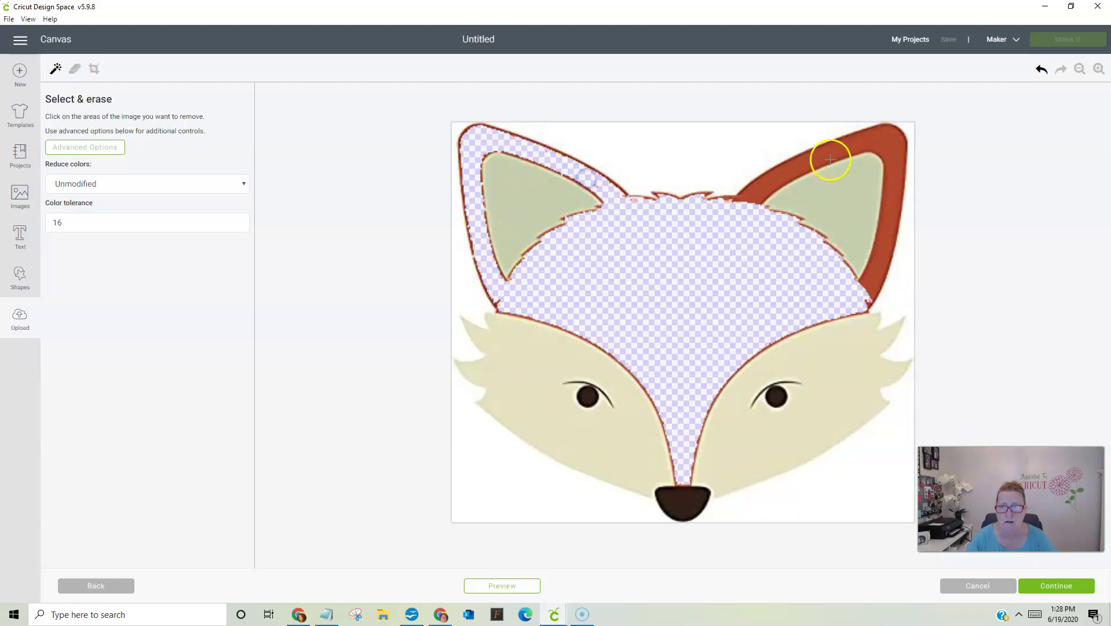
left_click(508, 586)
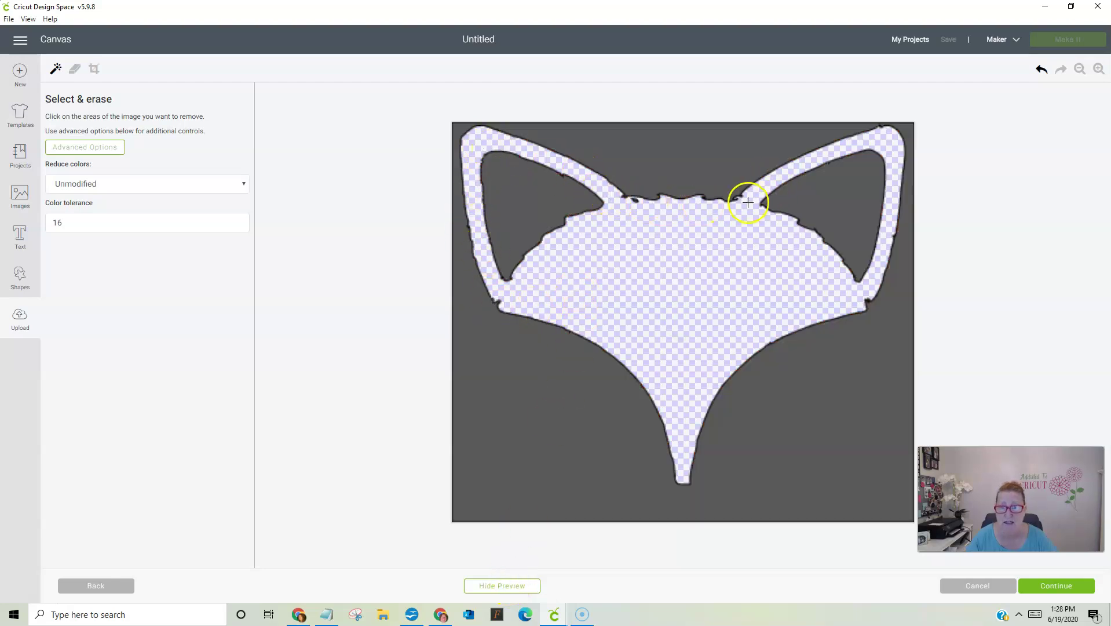
left_click(1039, 71)
left_click(1039, 71)
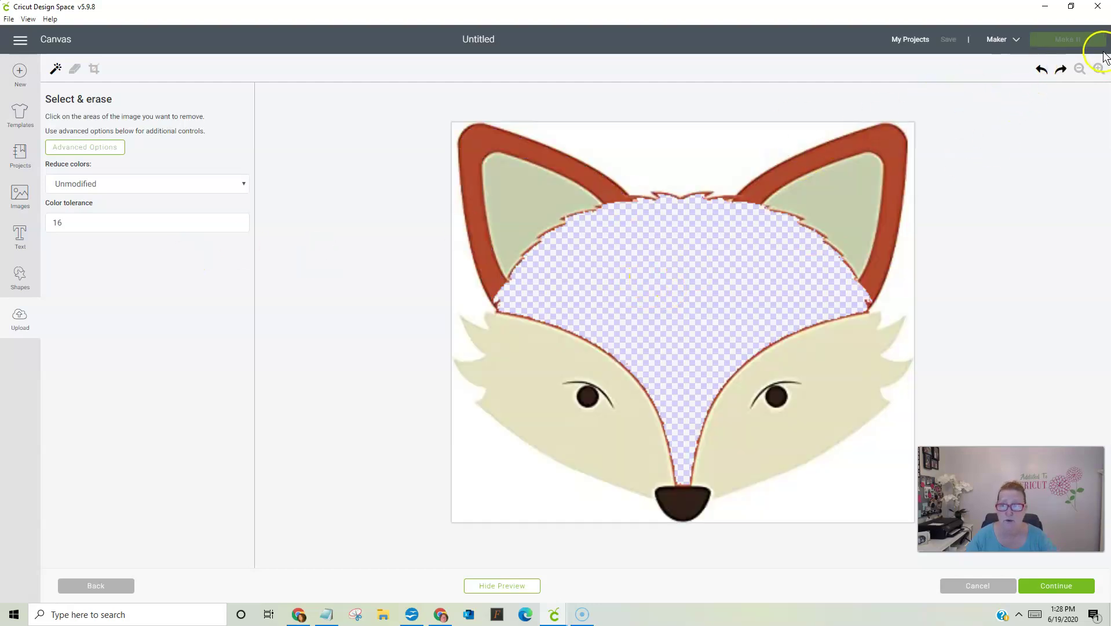
Undo the face erase, then erase the red face at tolerance 50 and preview it
left_click(1042, 70)
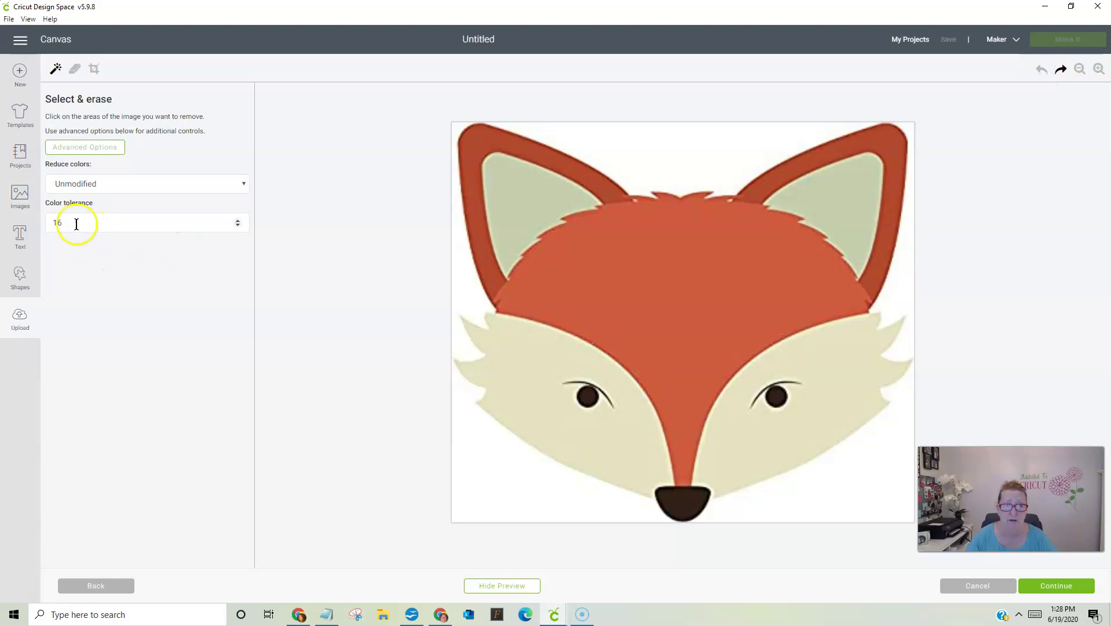
left_click(50, 219)
type("50")
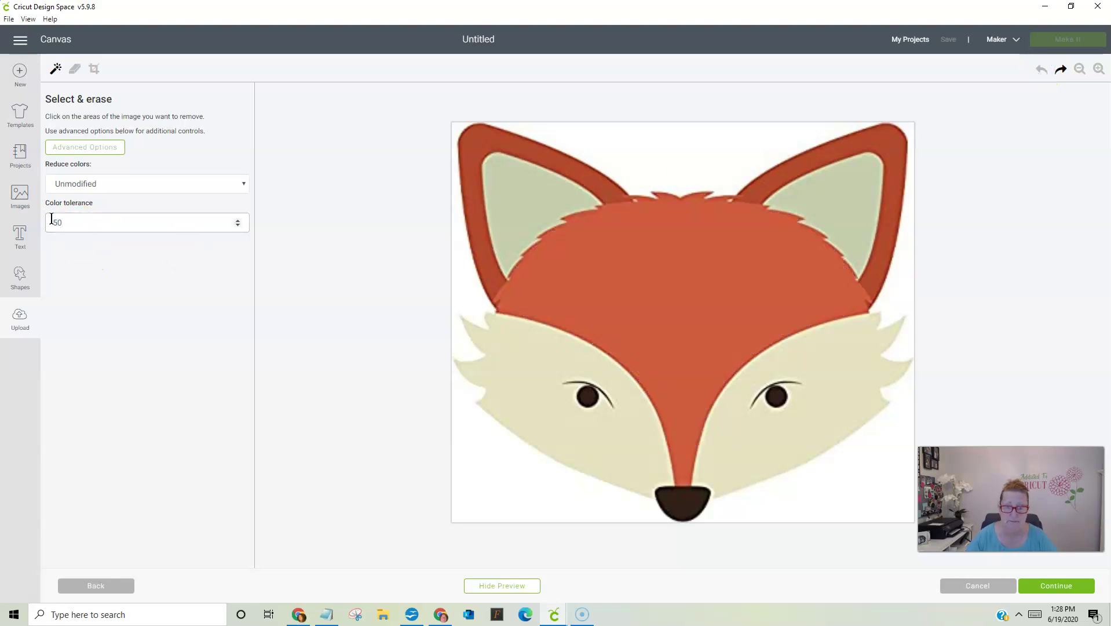
left_click(660, 239)
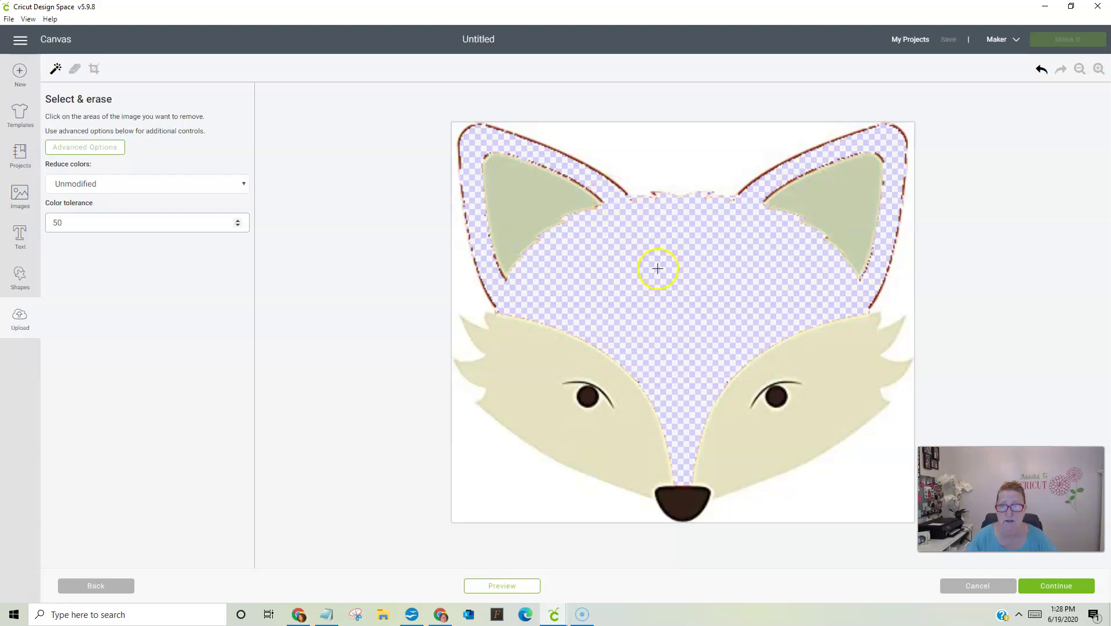
left_click(512, 586)
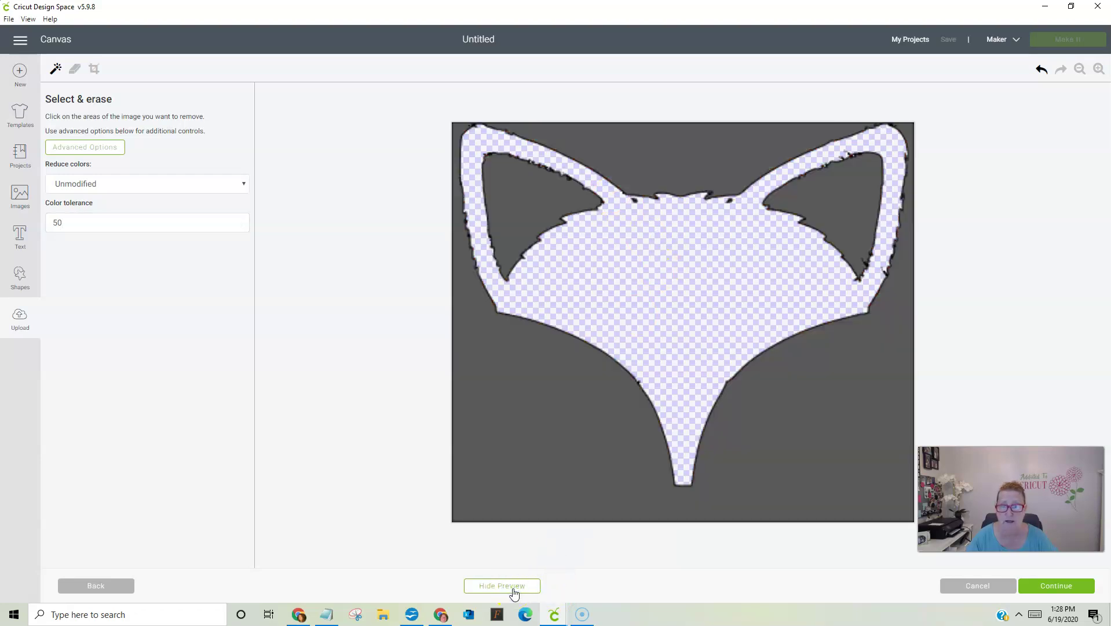
Undo, then erase the red fur at tolerance 85, ear rims included, and preview it
left_click(1041, 69)
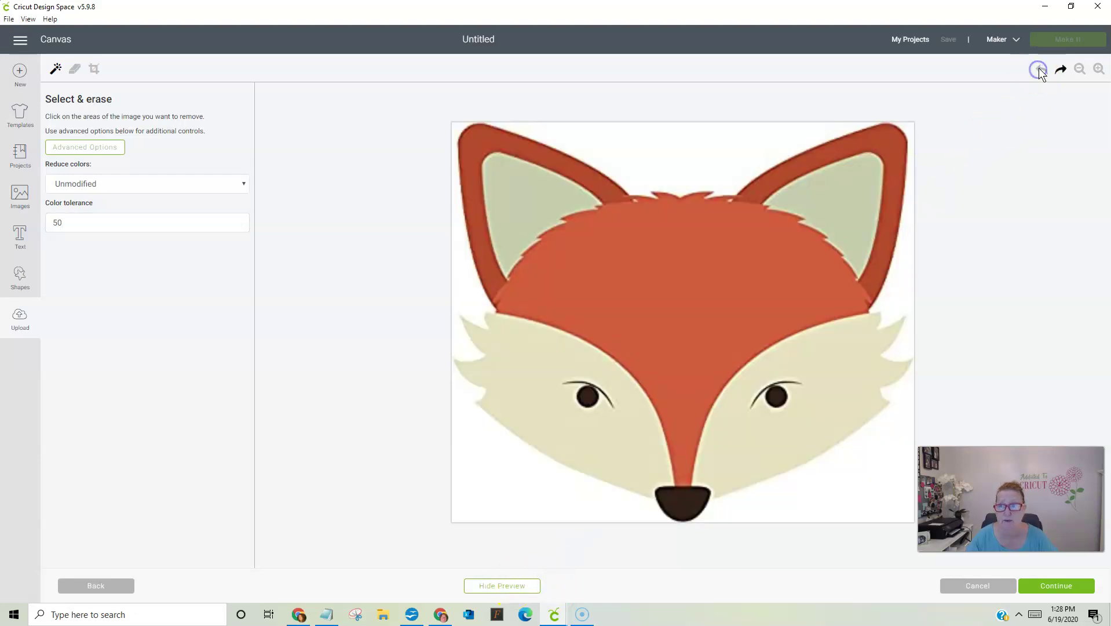
left_click_drag(69, 224, 35, 219)
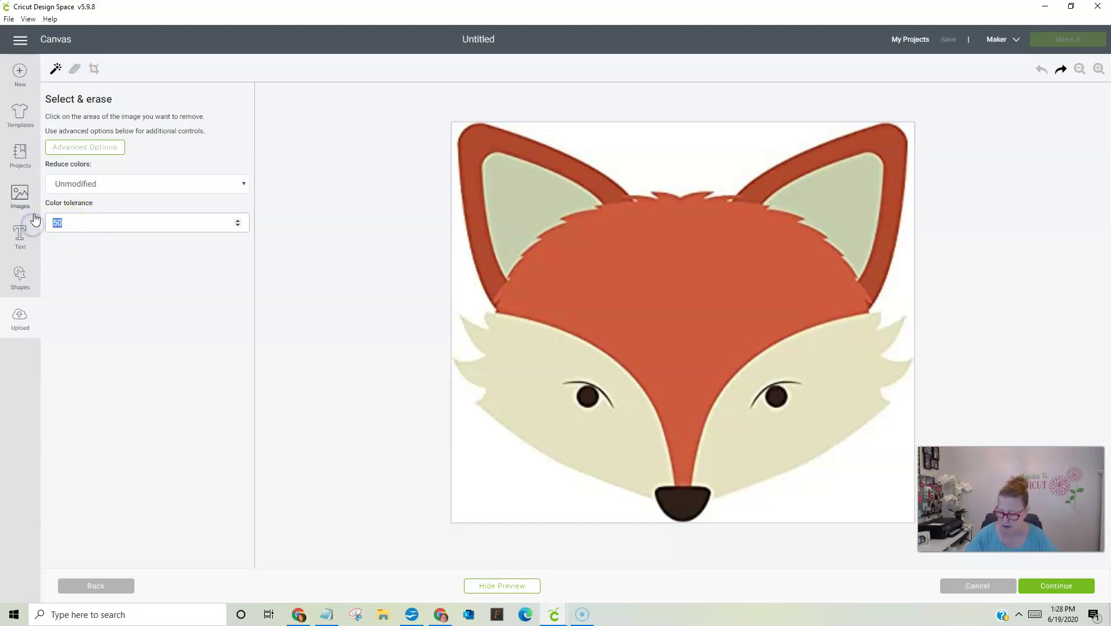
type("85")
left_click(631, 242)
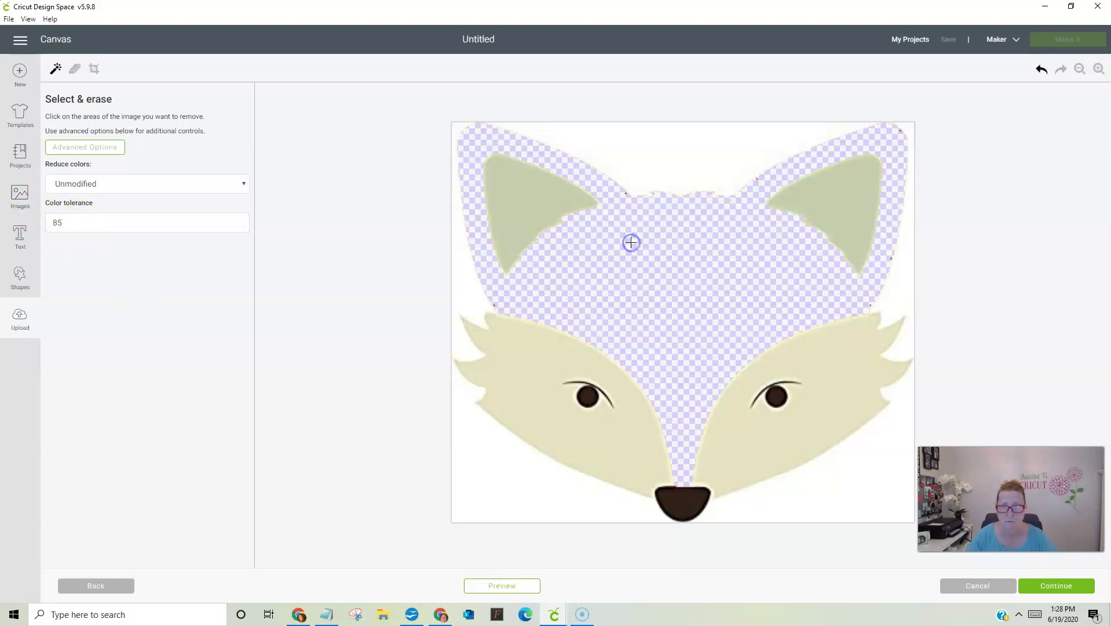
left_click(512, 589)
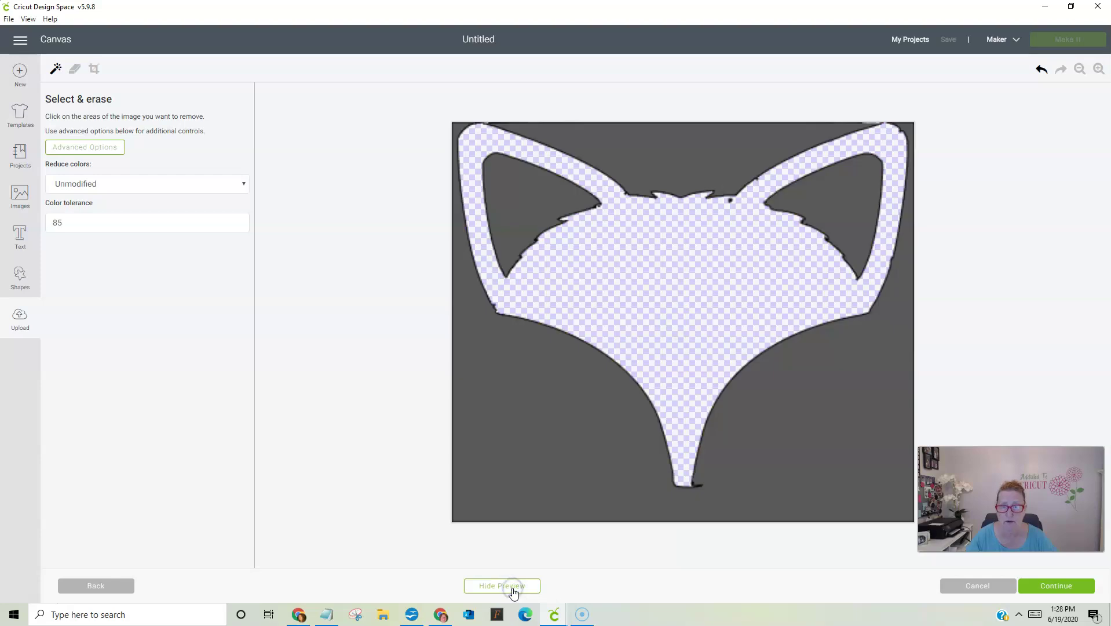